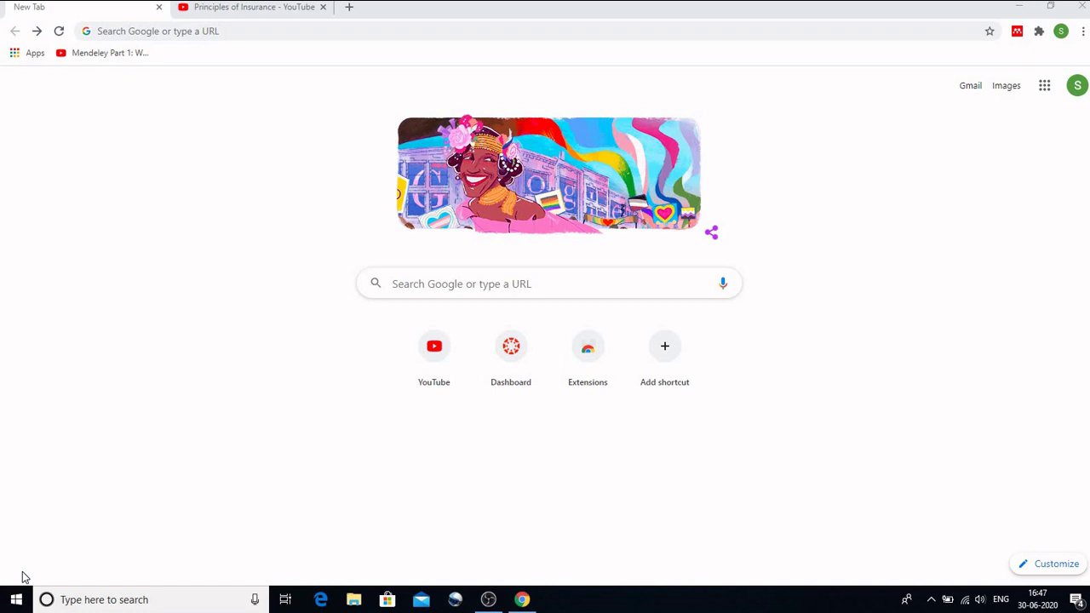
Search Chrome for 'open broadcaster software' and open the obsproject.com result.
left_click(183, 31)
type("open")
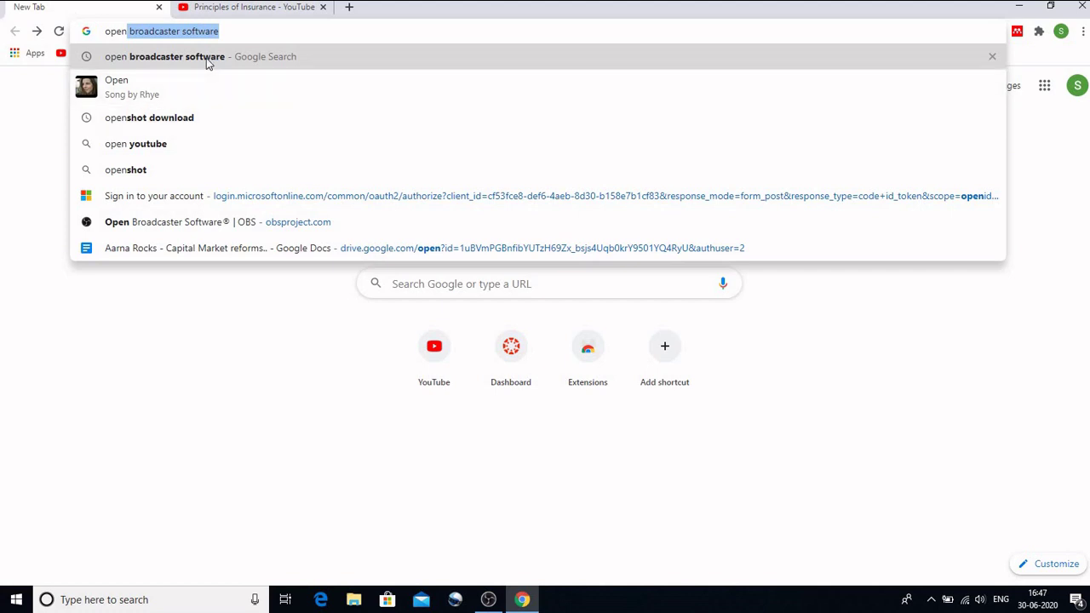
left_click(206, 58)
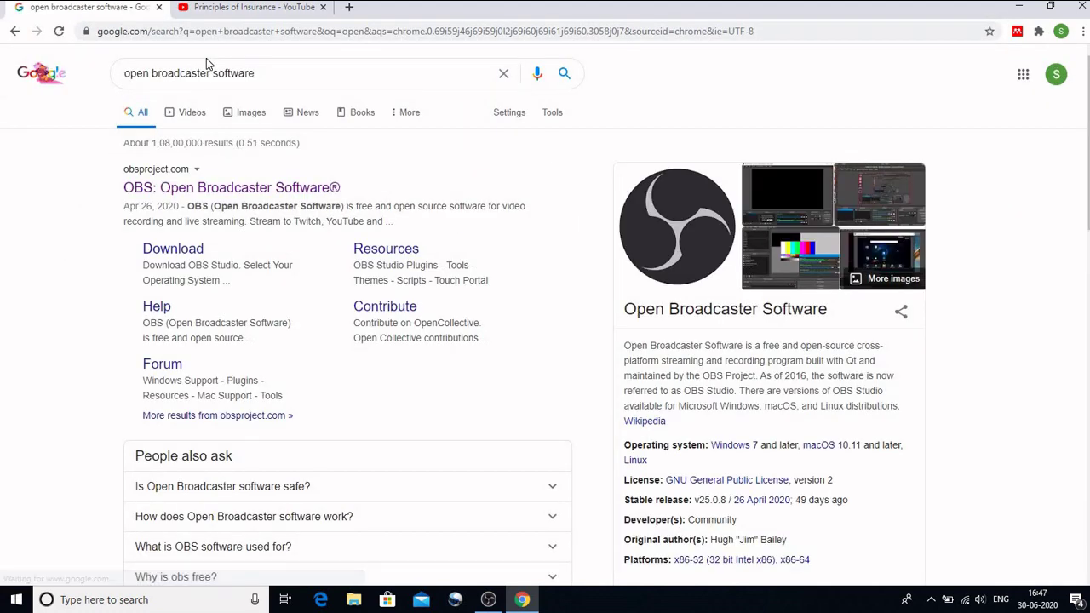
left_click(144, 189)
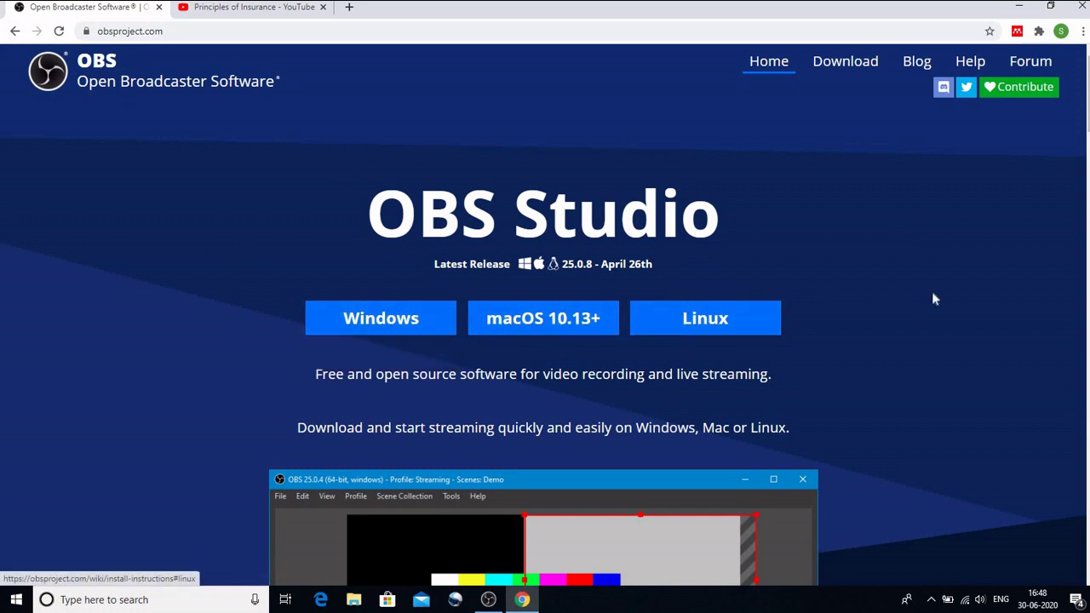
Browse down the OBS Studio homepage, then minimize Chrome to the desktop.
scroll(933, 299, "down", 3)
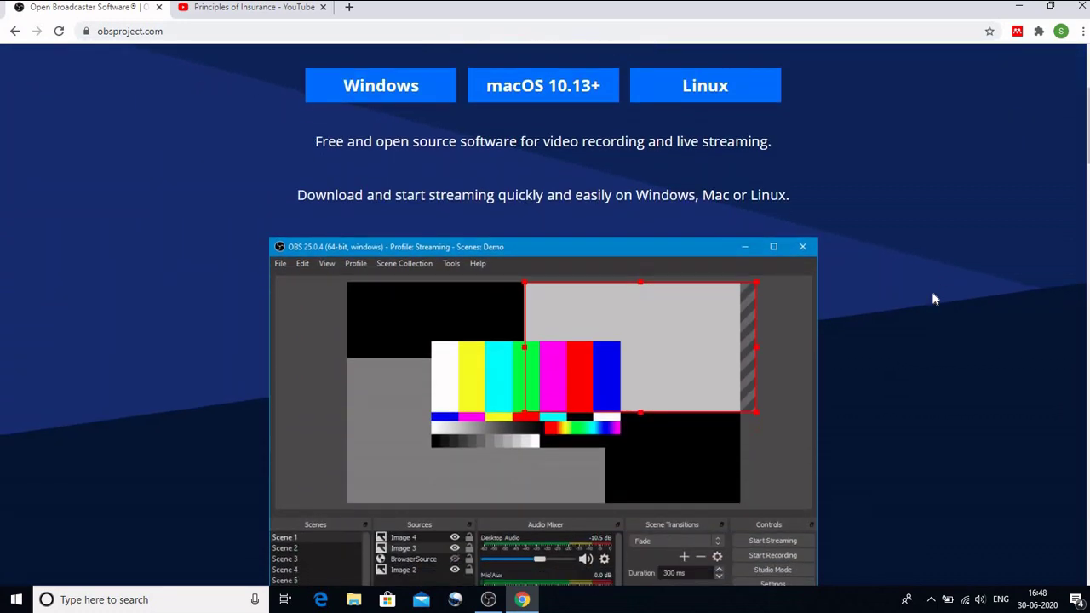
scroll(933, 299, "down", 1)
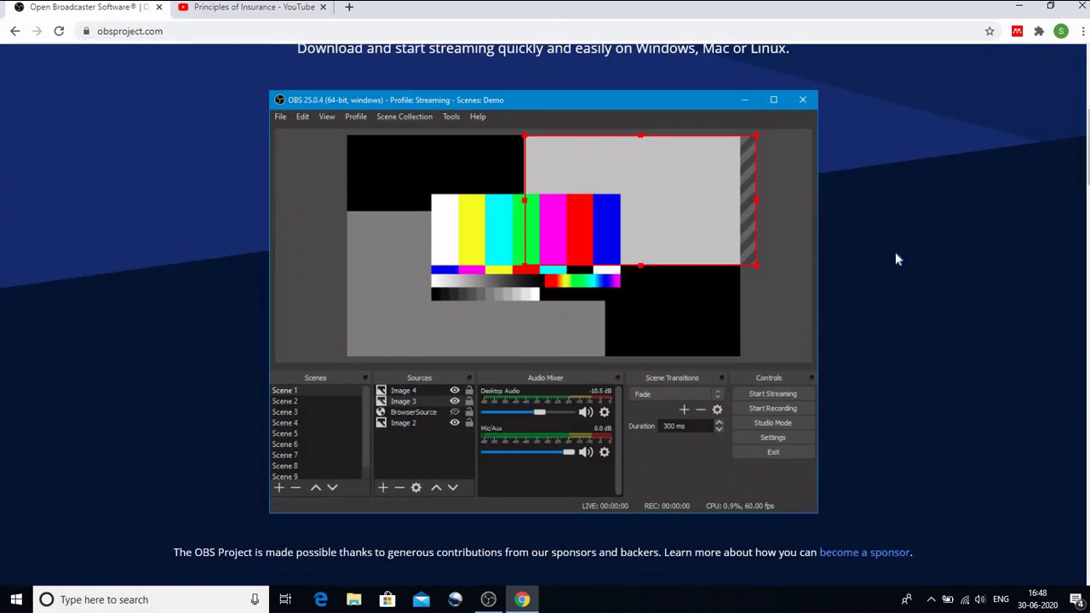
scroll(896, 259, "down", 3)
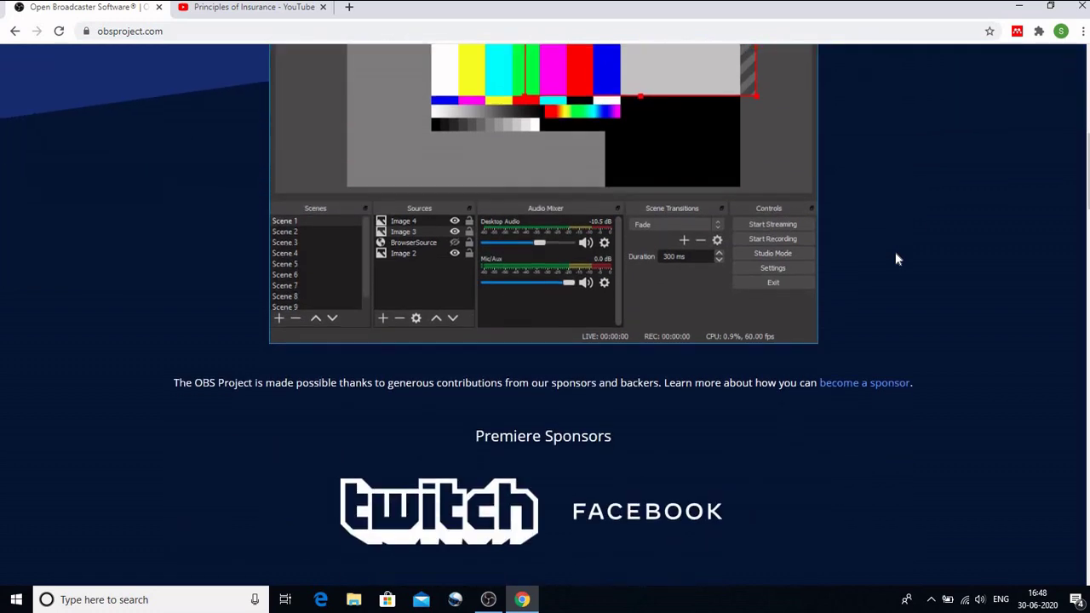
scroll(896, 258, "down", 3)
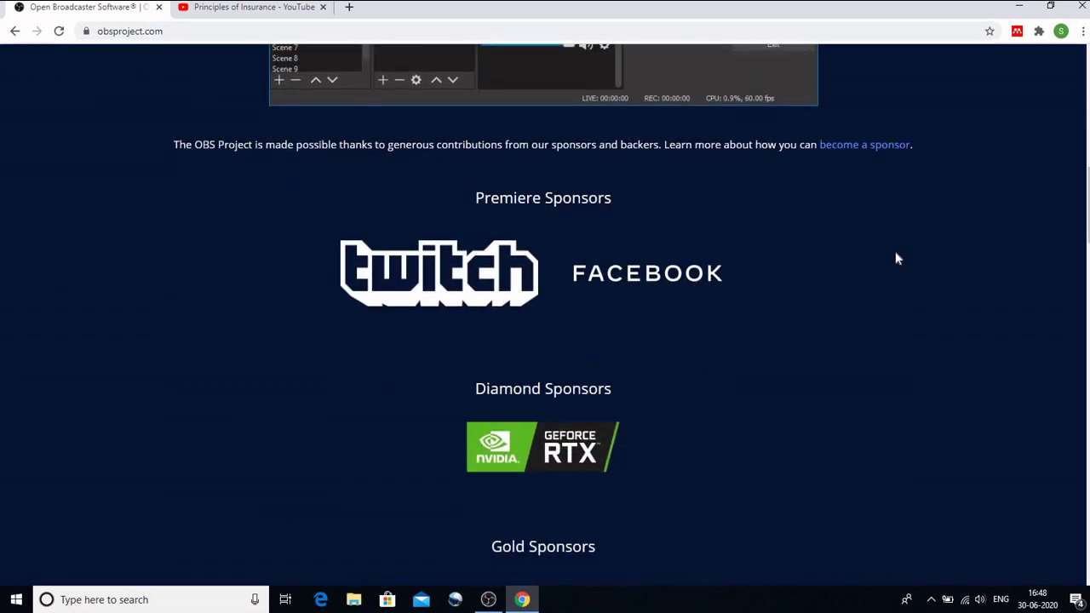
scroll(896, 259, "down", 4)
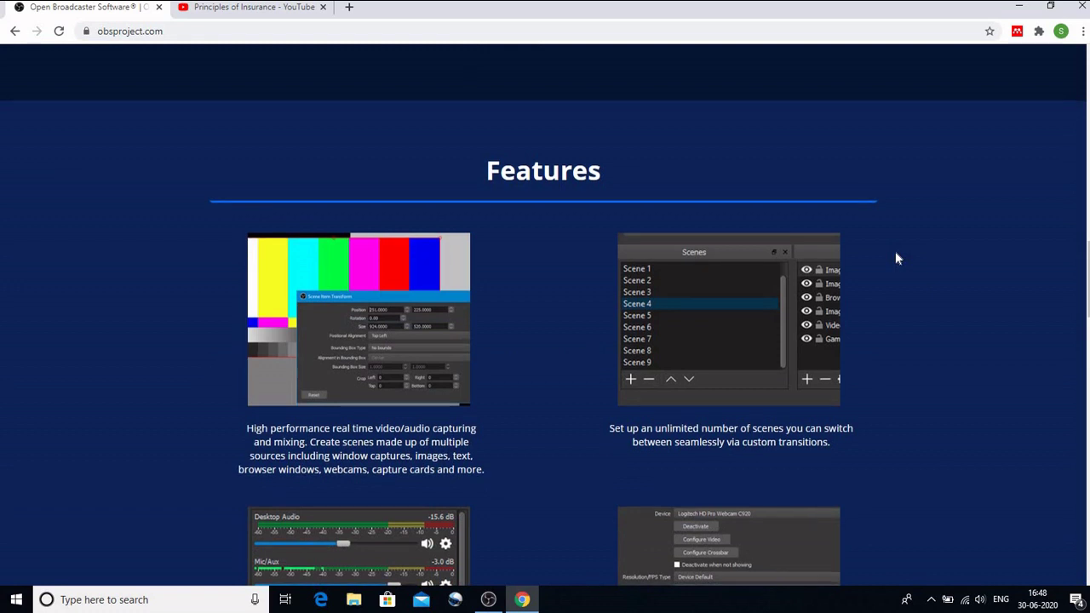
scroll(895, 259, "down", 1)
scroll(896, 259, "down", 1)
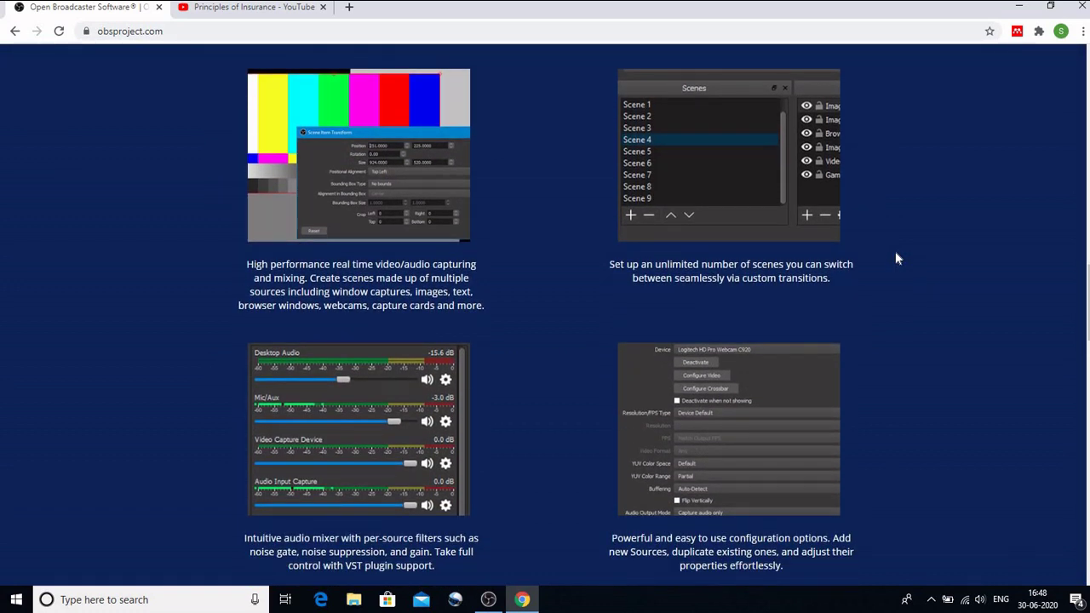
scroll(896, 259, "up", 10)
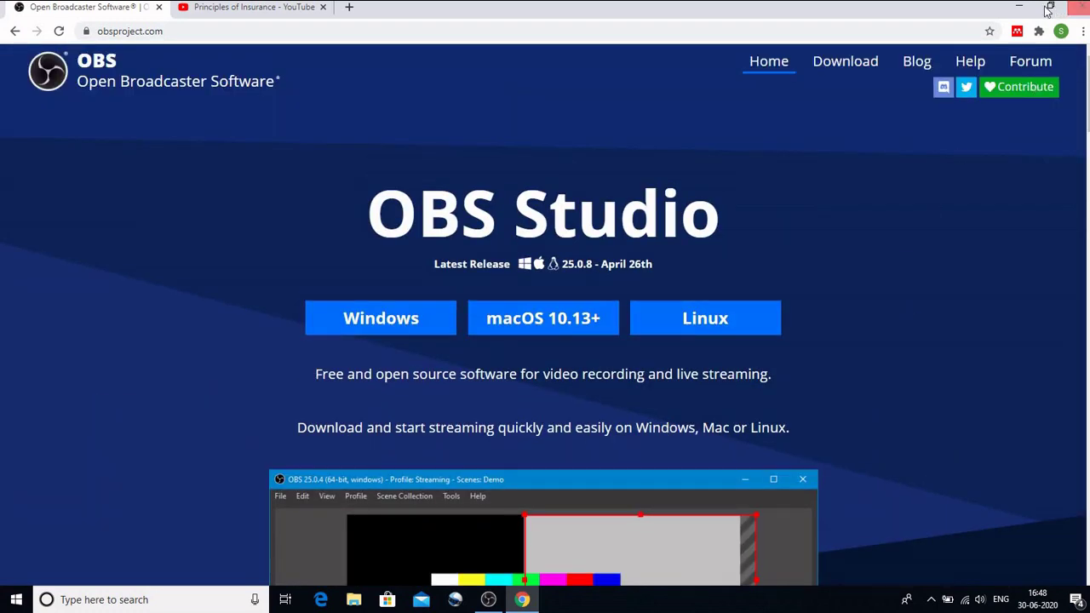
left_click(1019, 6)
Minimize OBS Studio and restore it from the taskbar, showing the empty default scene.
left_click(1019, 6)
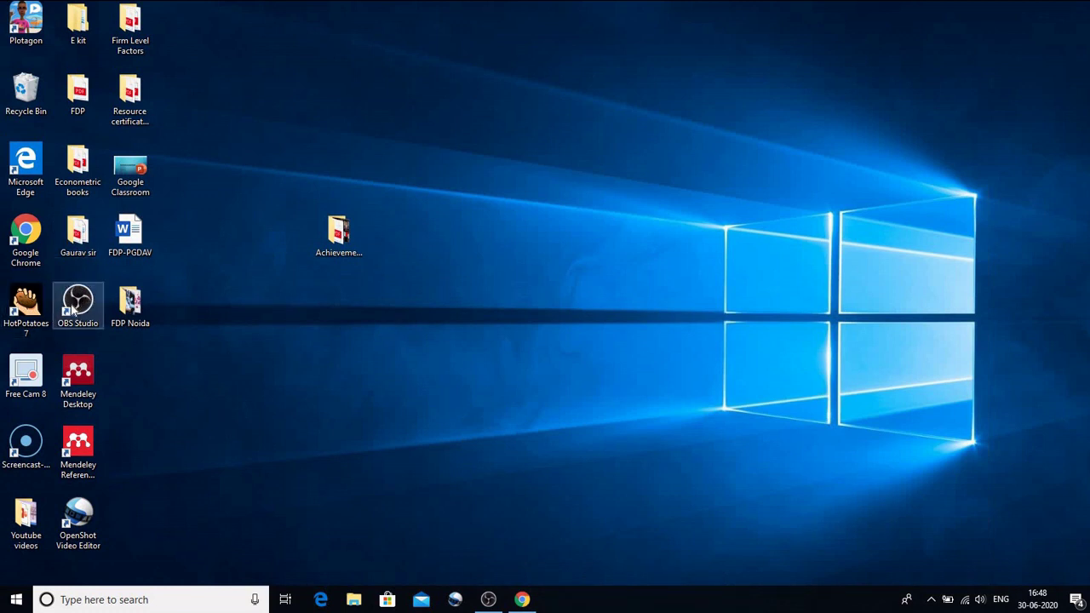
left_click(488, 600)
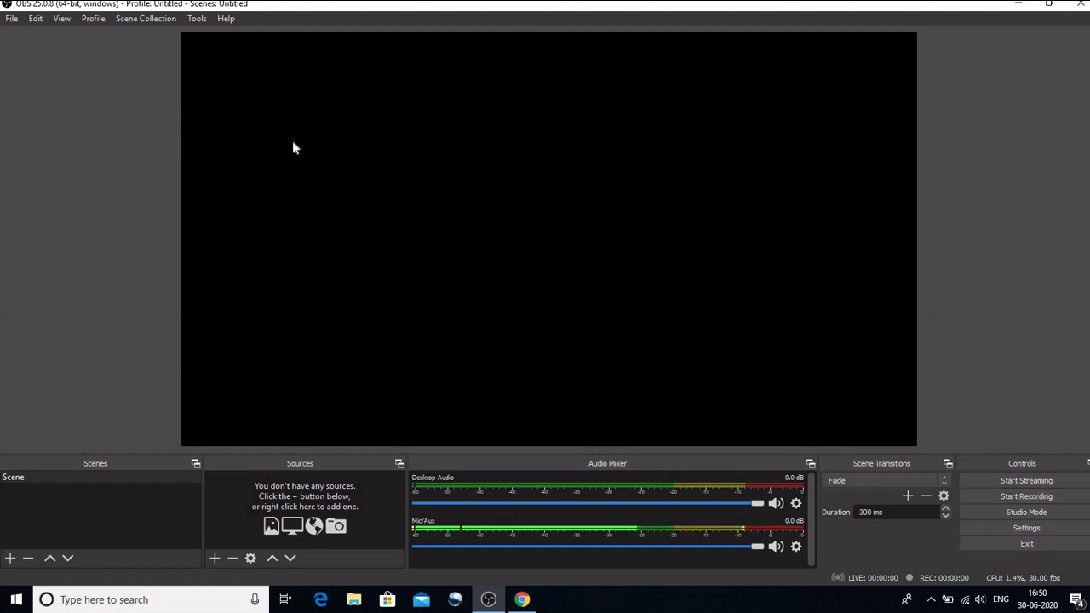
In General settings, keep English as the language, change the theme from Dark to Rachni, and save.
left_click(11, 19)
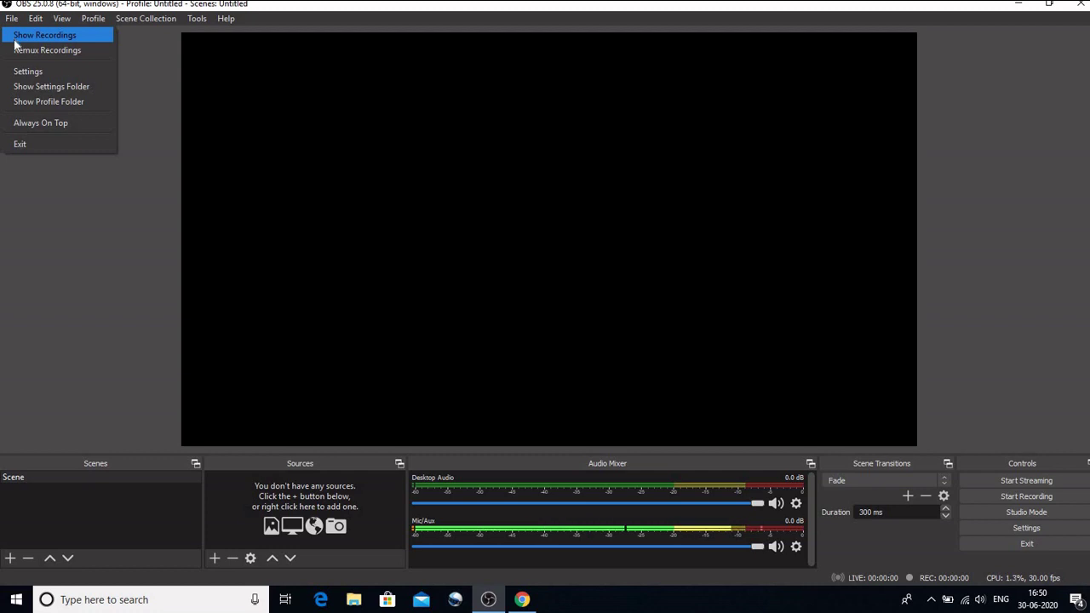
left_click(23, 75)
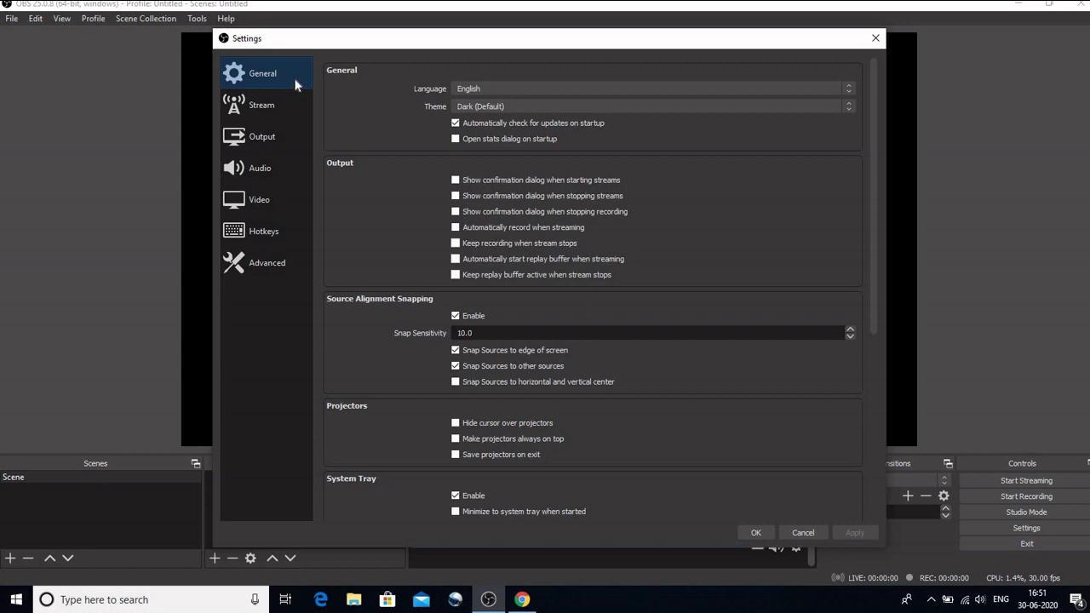
left_click(745, 89)
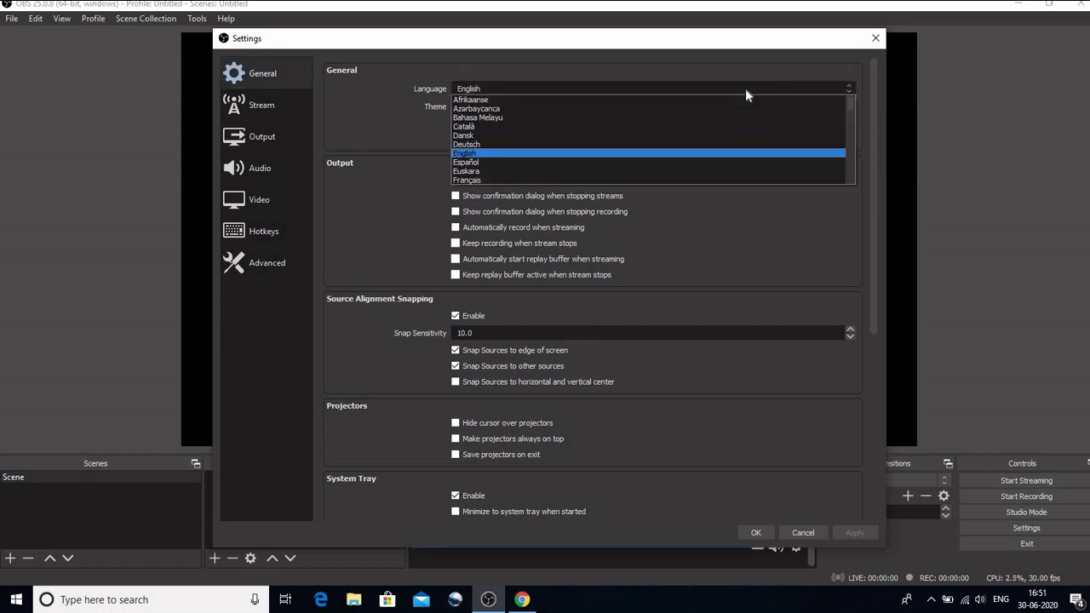
left_click(538, 150)
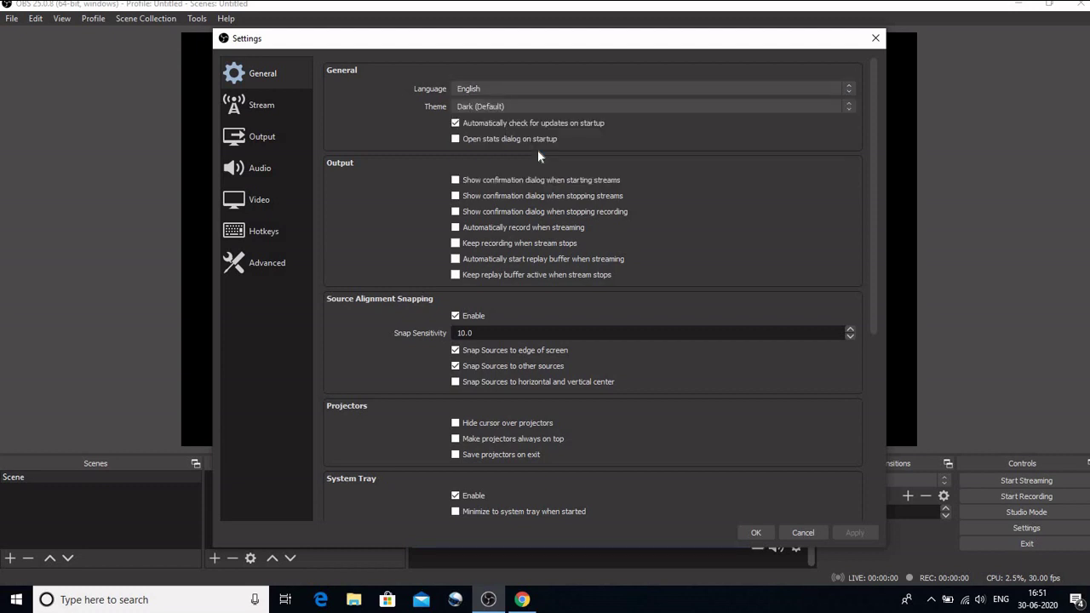
left_click(826, 108)
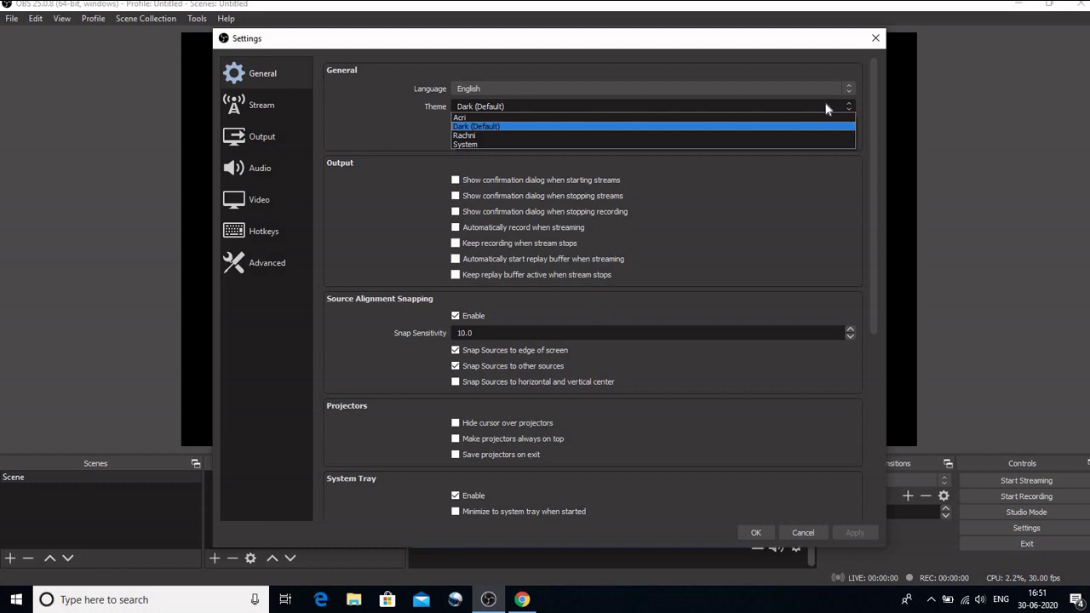
left_click(474, 136)
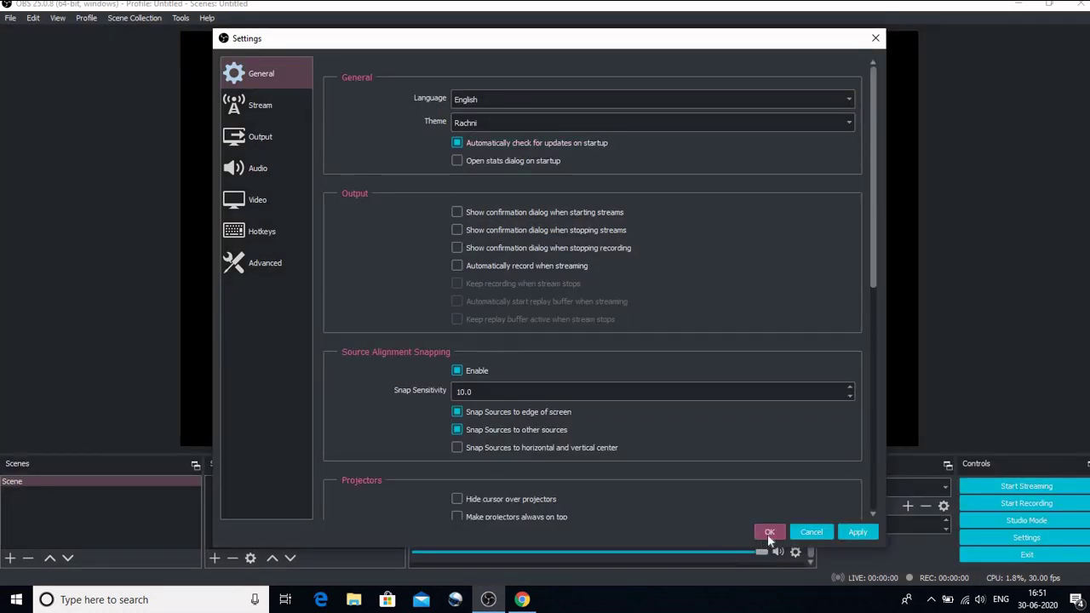
left_click(770, 533)
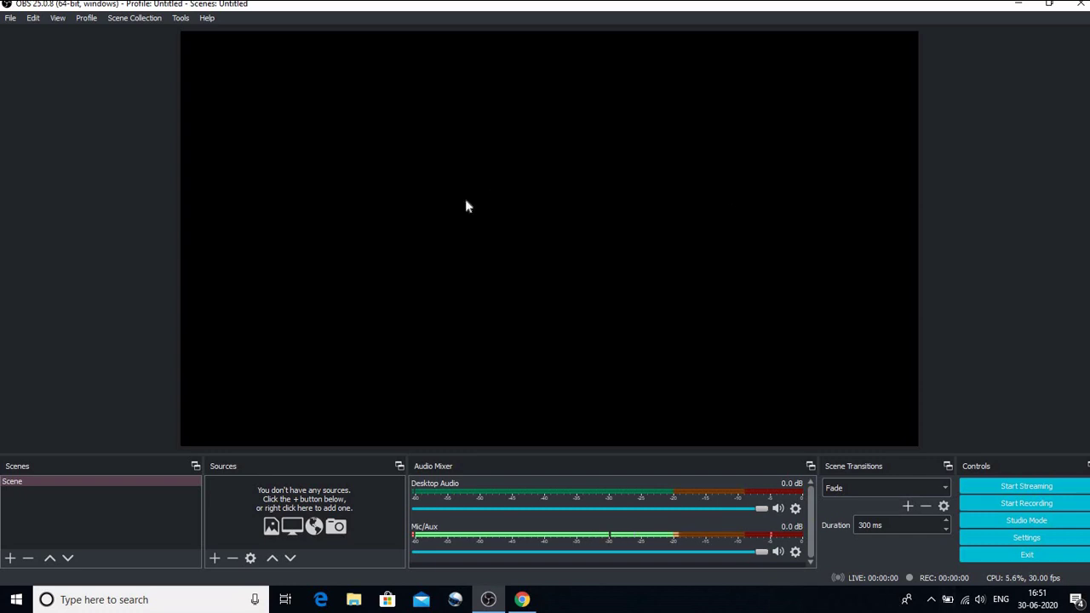
left_click(11, 19)
left_click(25, 70)
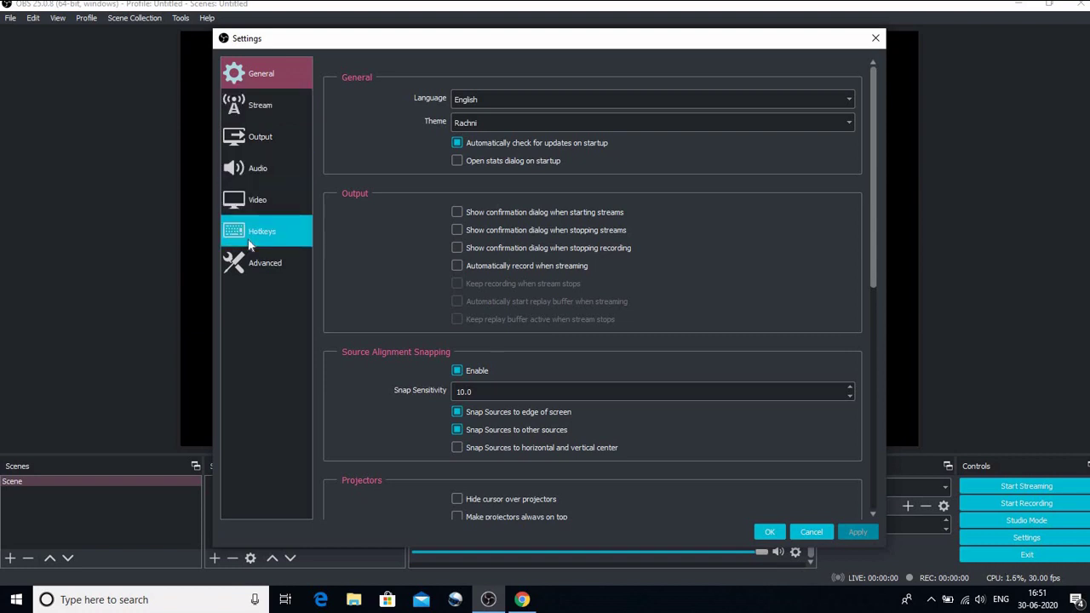
left_click(770, 533)
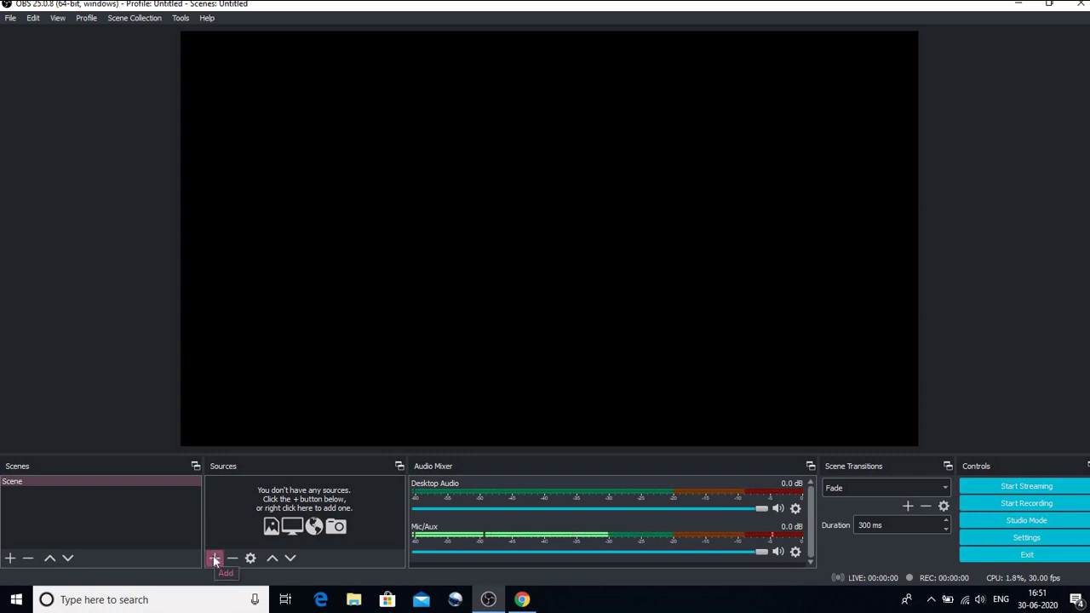
Rename the default 'Scene' in the Scenes panel to 'PPT'.
left_click(15, 485)
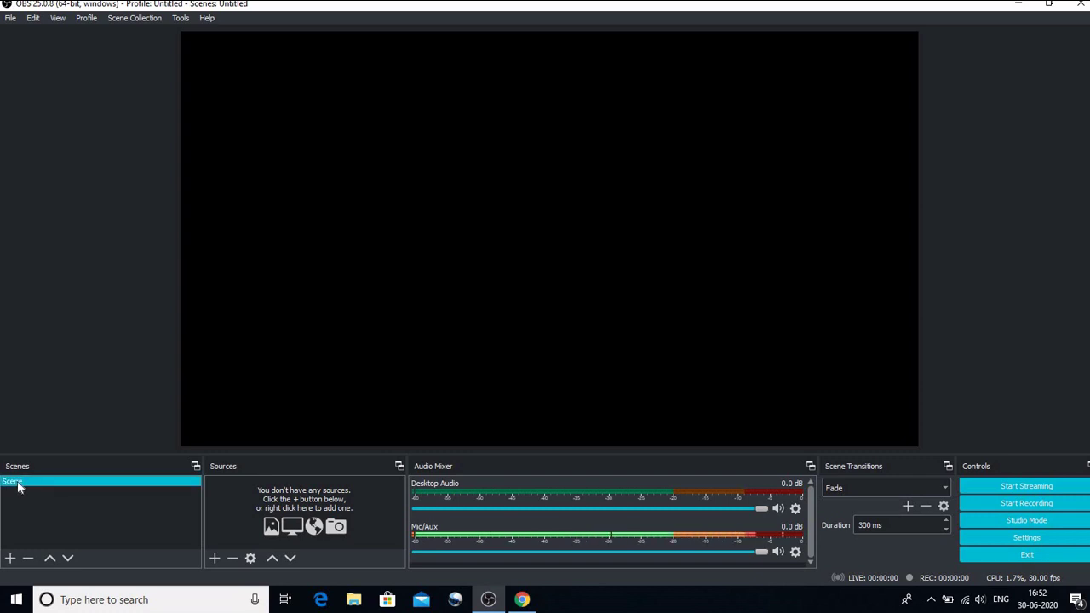
right_click(18, 486)
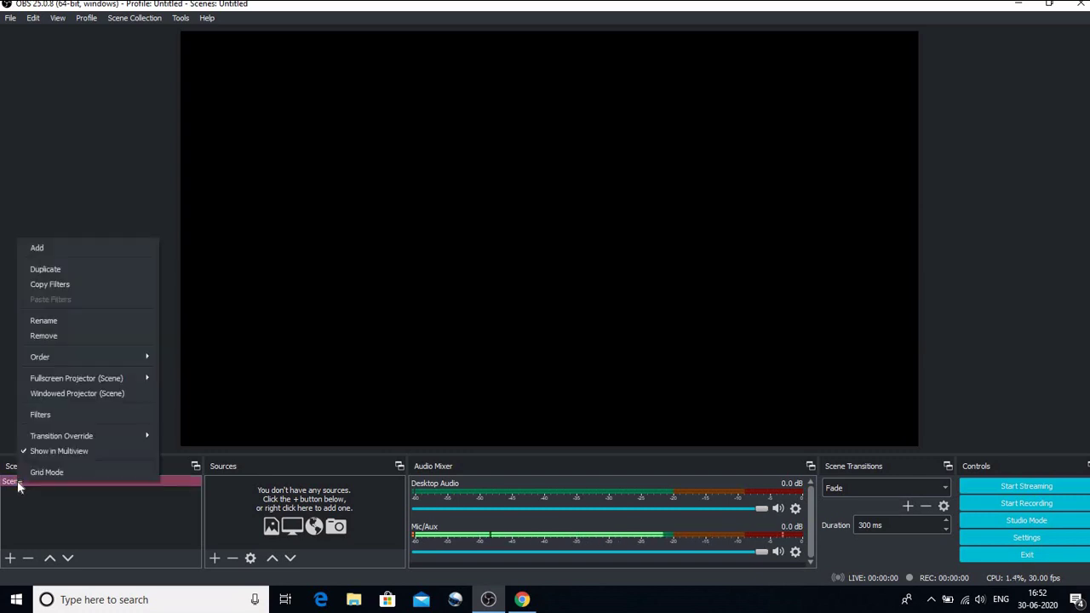
left_click(52, 322)
type("PPT")
key("Return")
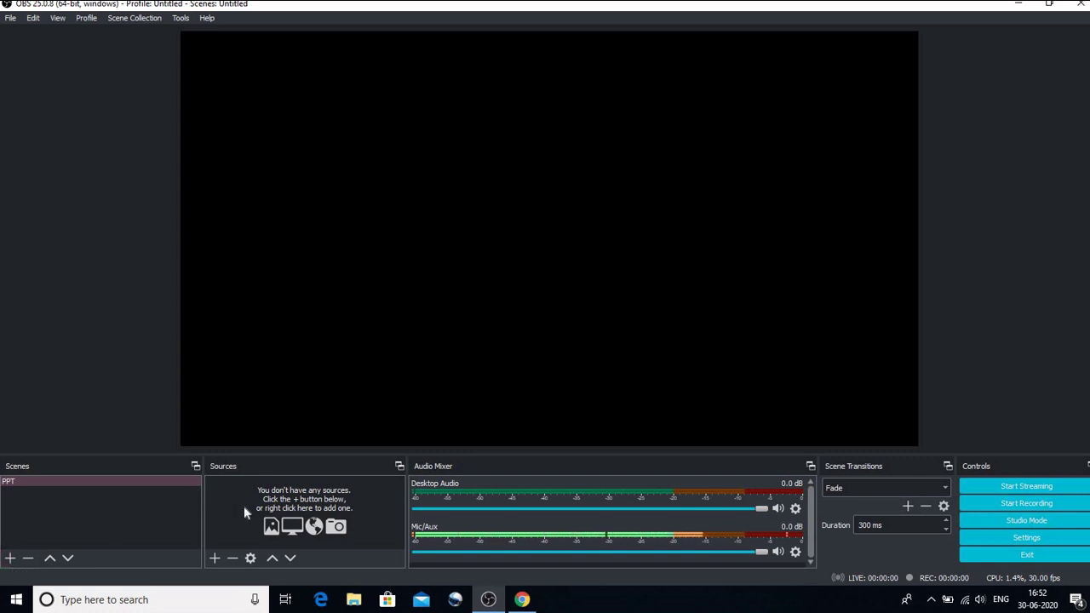
Add an Audio Input Capture source with the default audio device to the PPT scene.
left_click(215, 559)
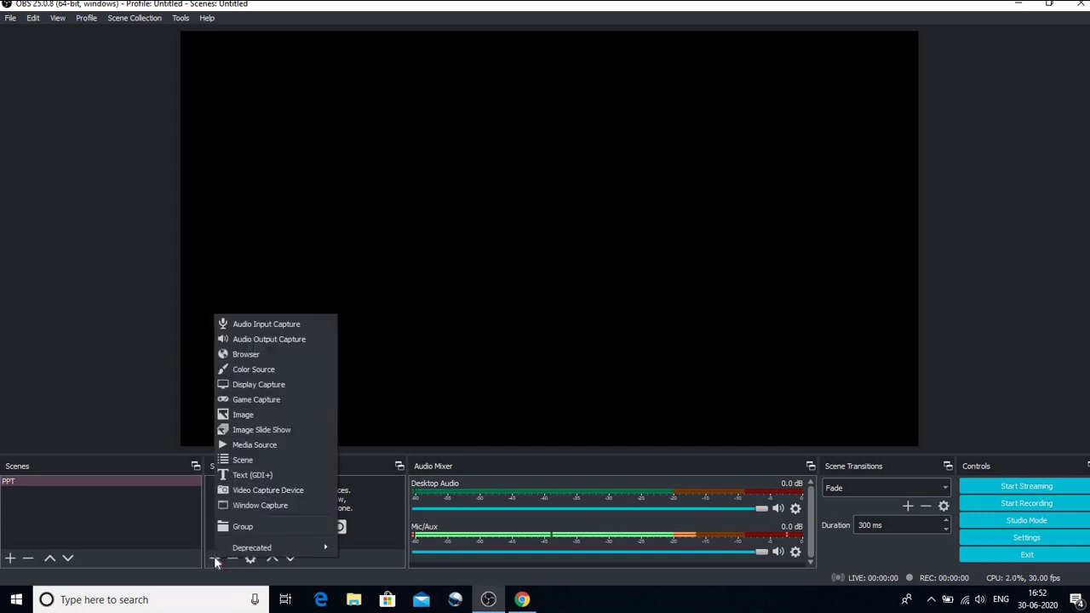
left_click(281, 329)
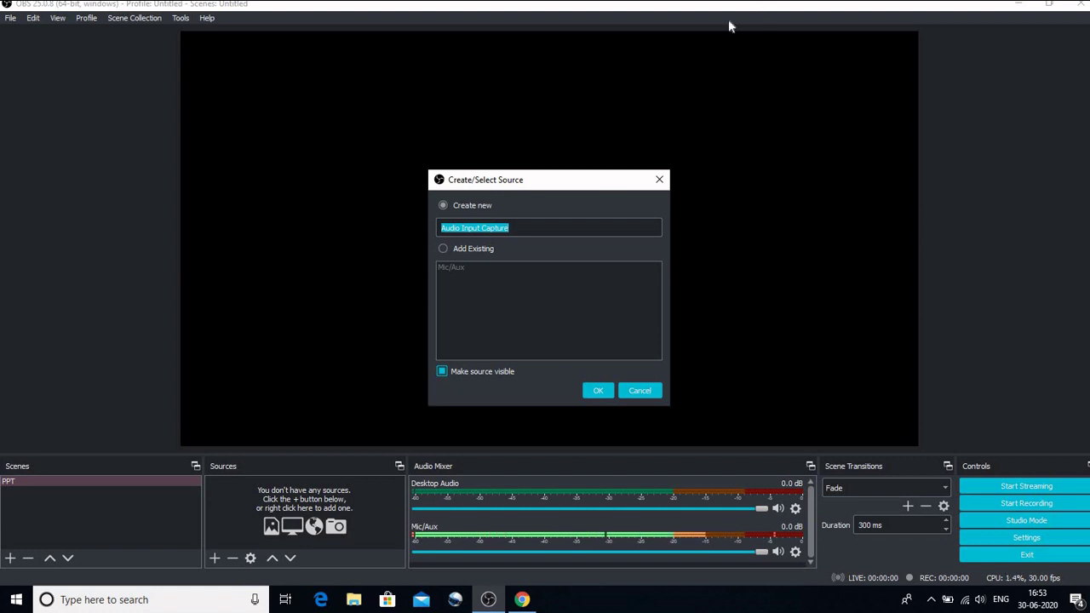
left_click(588, 389)
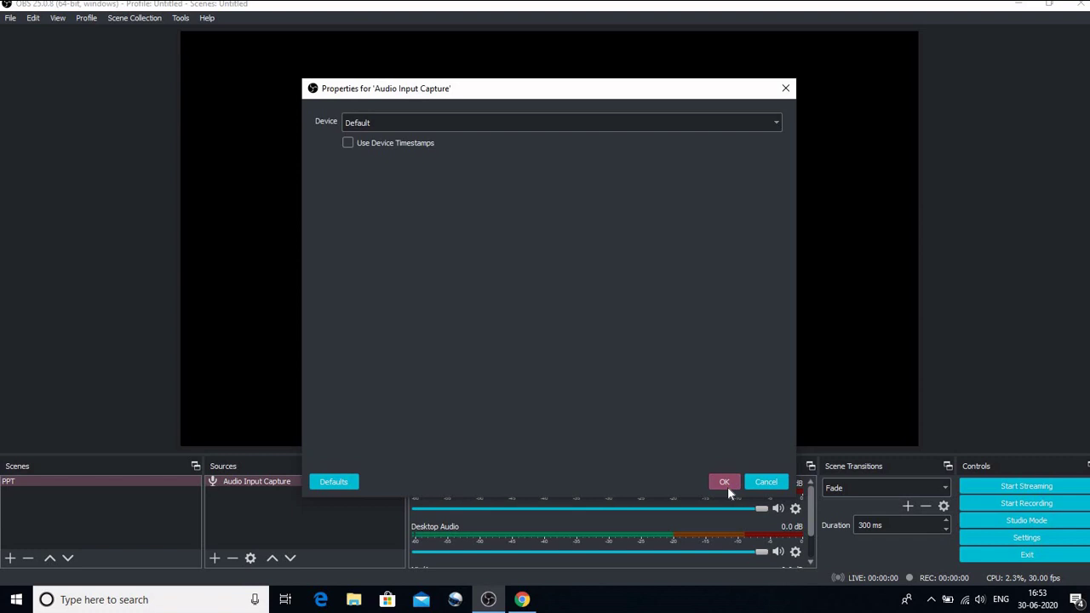
left_click(724, 487)
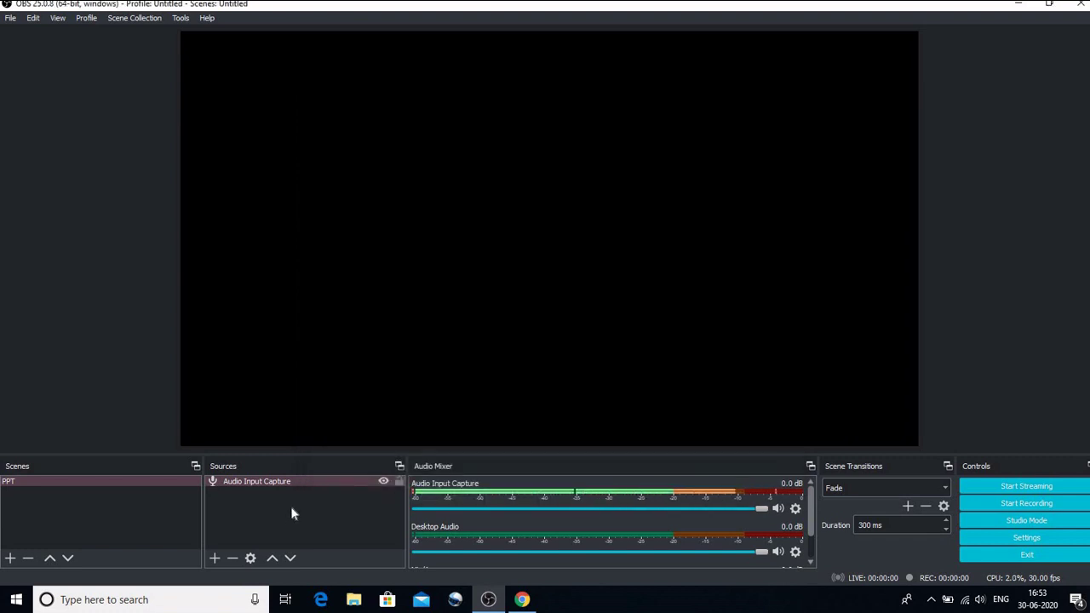
left_click(216, 558)
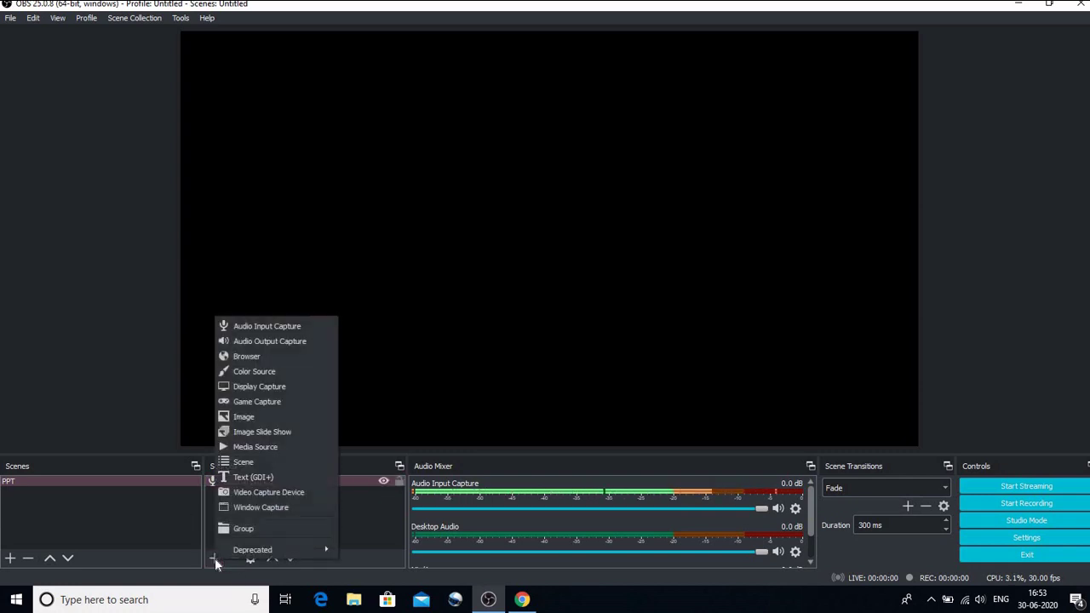
Create a new Browser source in the PPT scene.
left_click(249, 358)
left_click(597, 390)
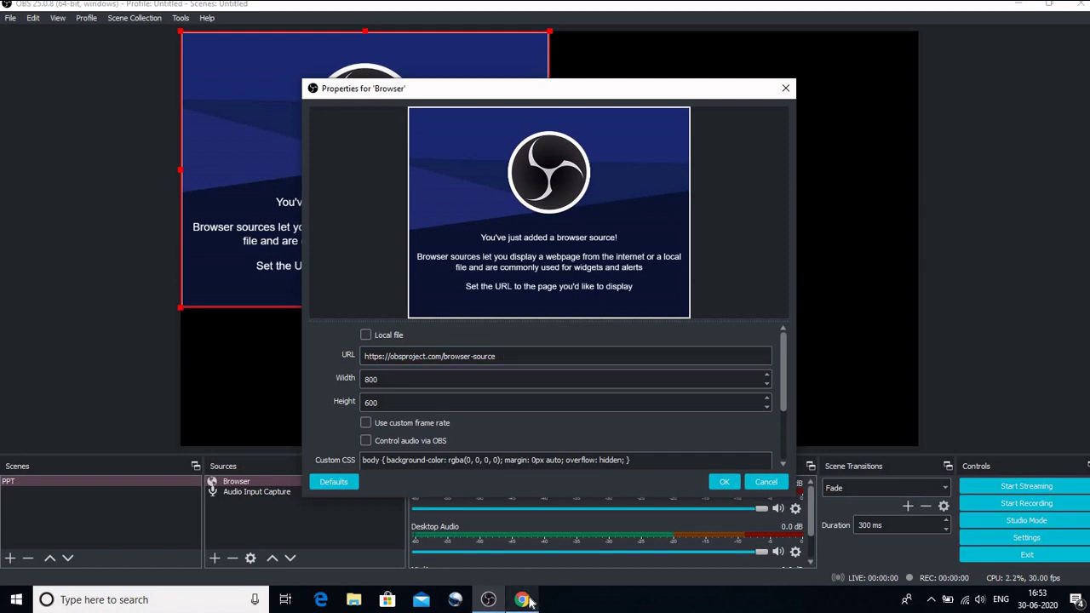
In Chrome's YouTube tab, copy the share link of the Principles of Insurance video.
mouse_move(524, 600)
left_click(522, 532)
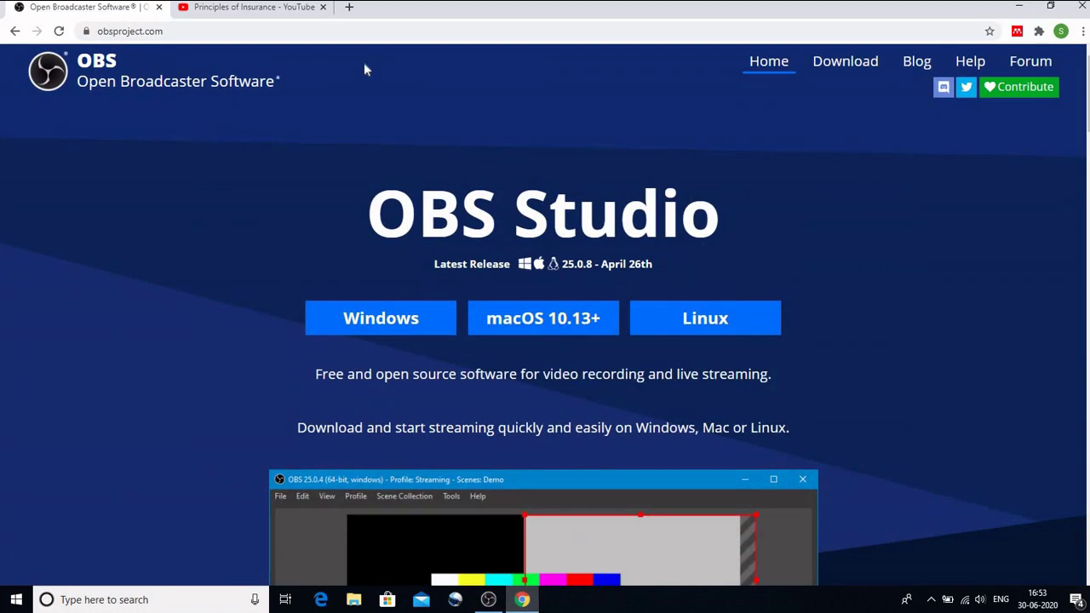
left_click(286, 9)
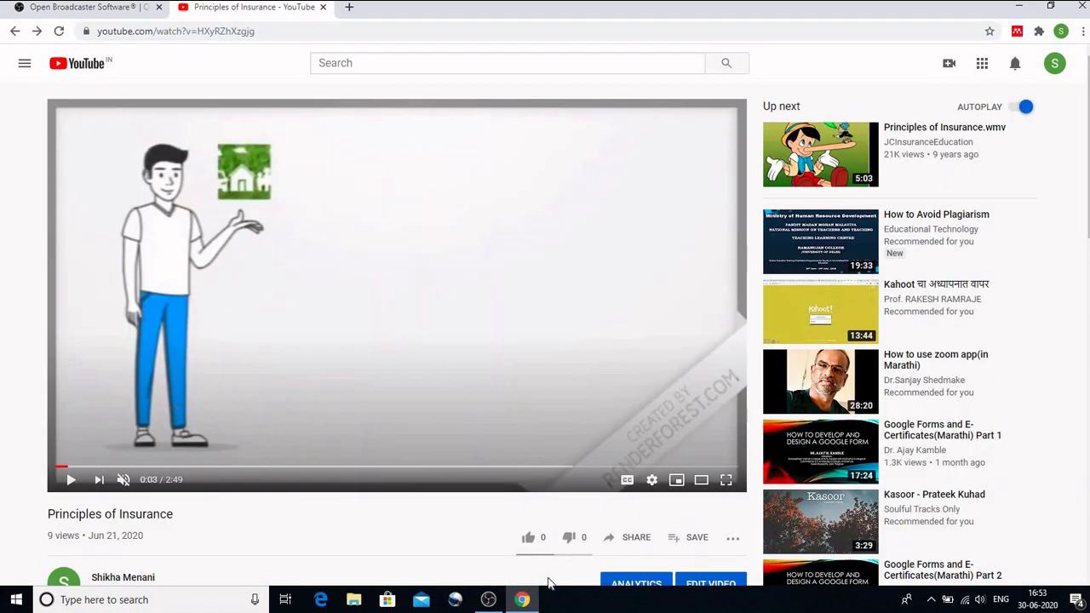
left_click(637, 538)
left_click(685, 348)
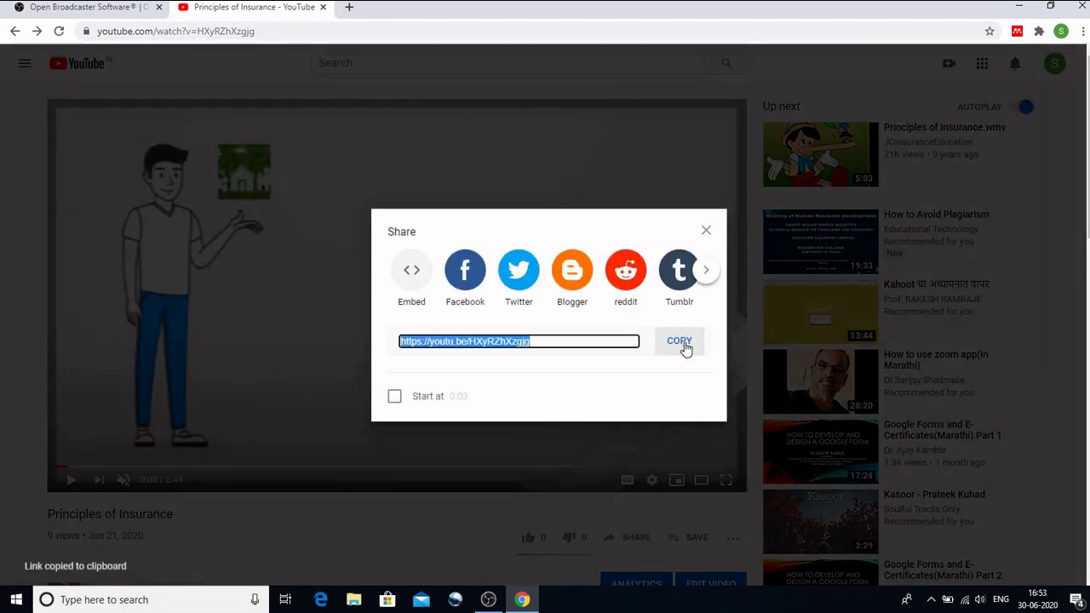
Replace the Browser source's URL with the copied youtu.be link and confirm the properties.
left_click(489, 598)
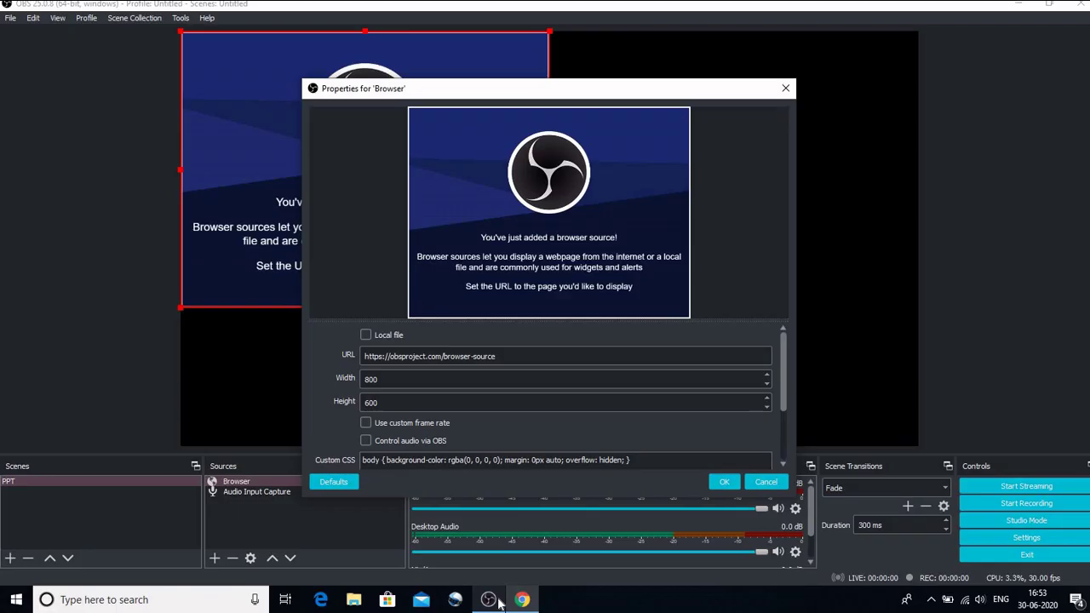
left_click(513, 357)
left_click_drag(511, 357, 374, 357)
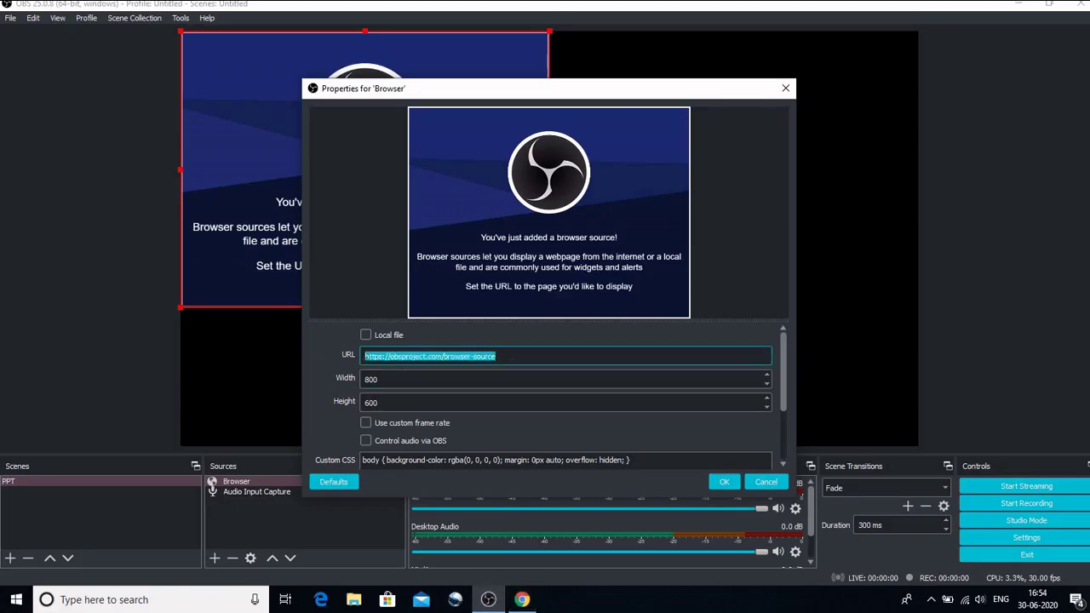
key("ctrl+v")
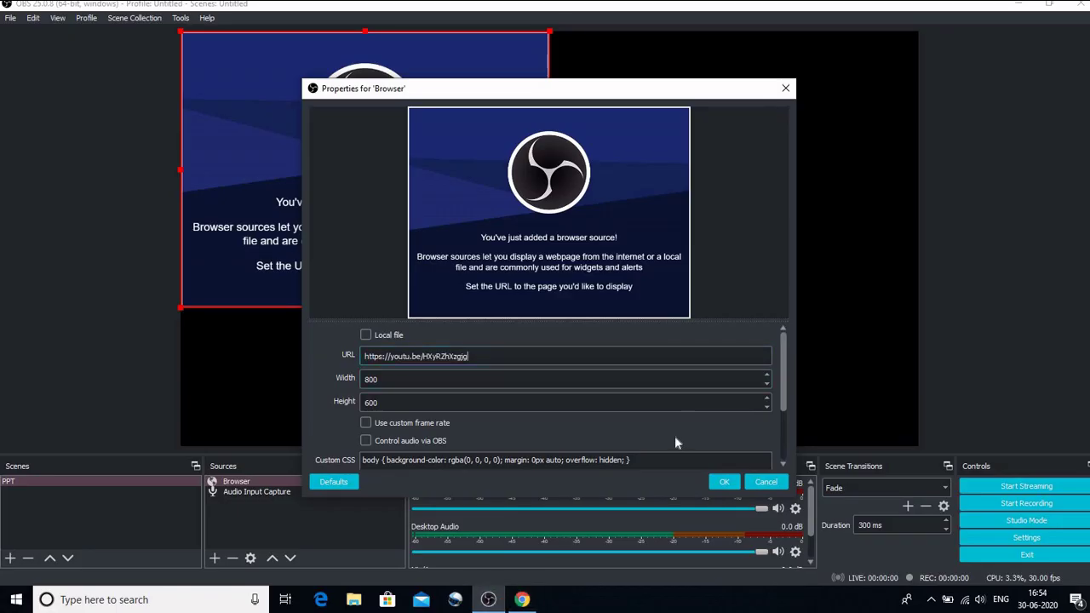
scroll(675, 436, "down", 2)
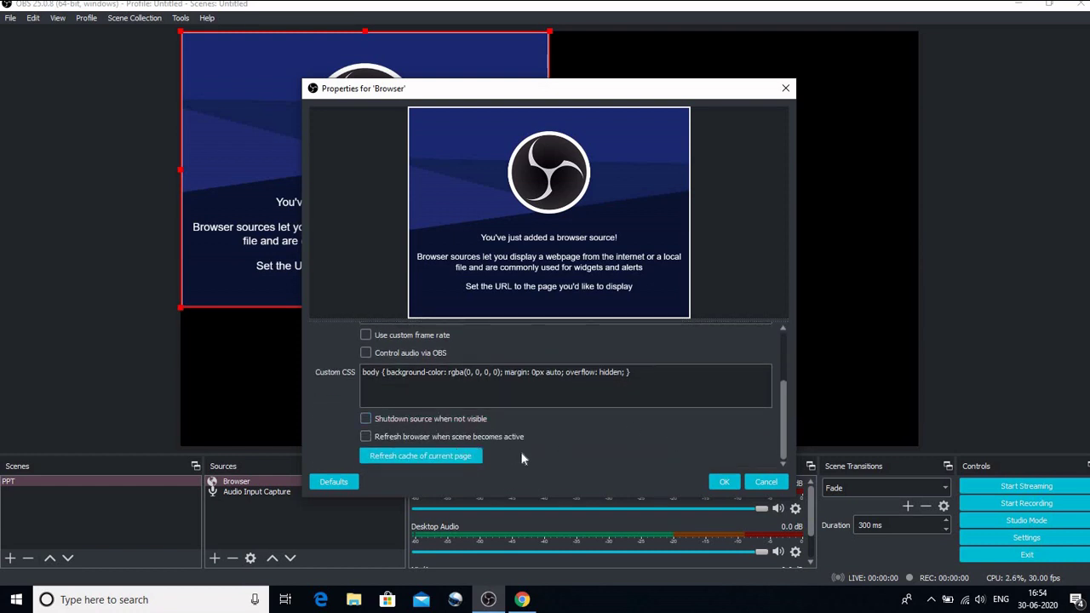
left_click(726, 483)
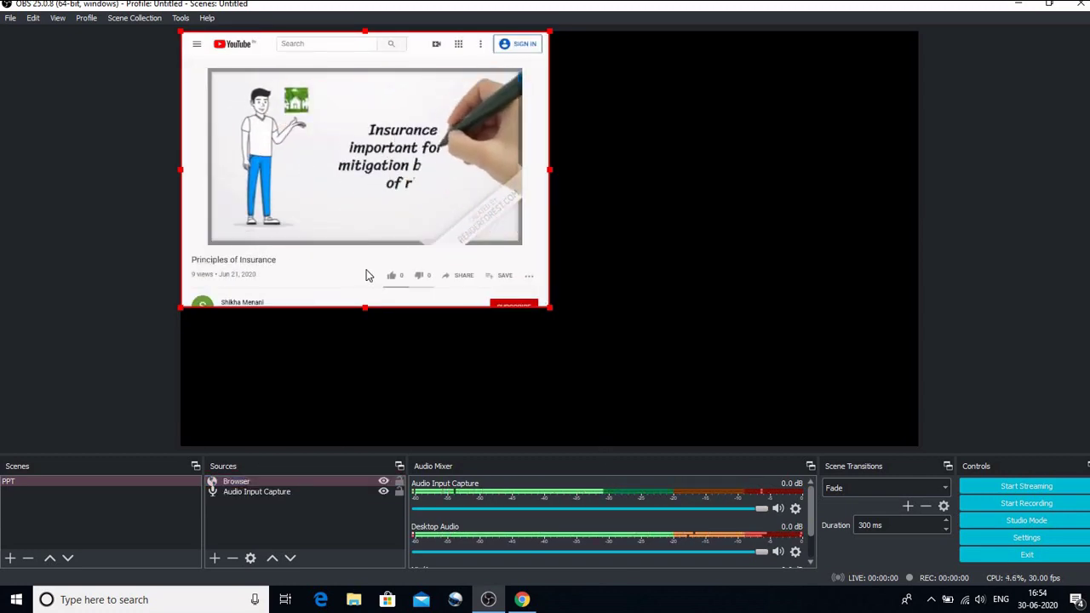
Select the Browser source and toggle its visibility off in the Sources list.
left_click(366, 482)
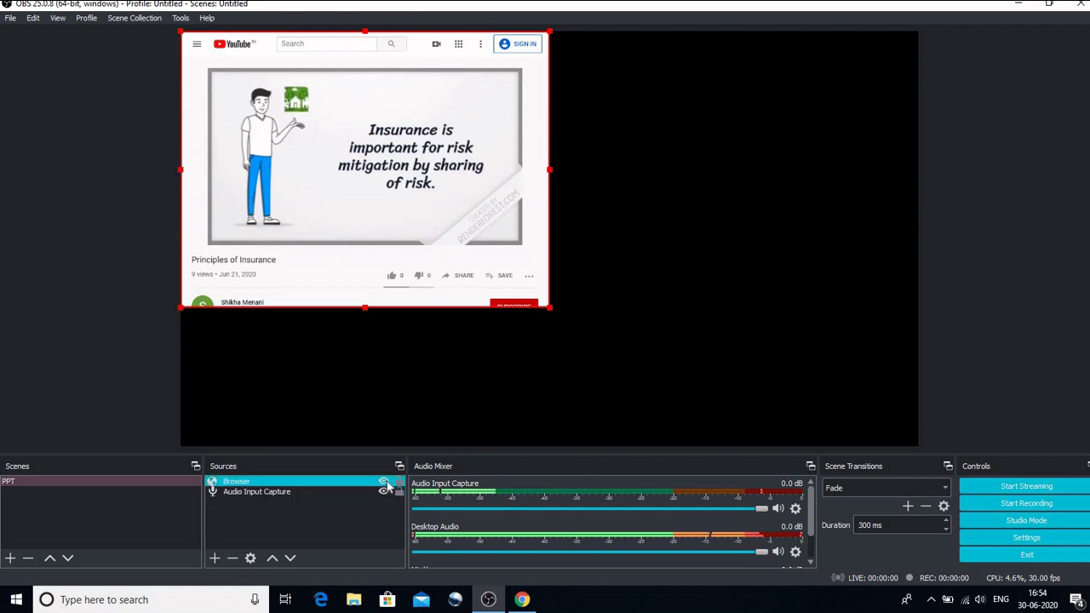
left_click(384, 482)
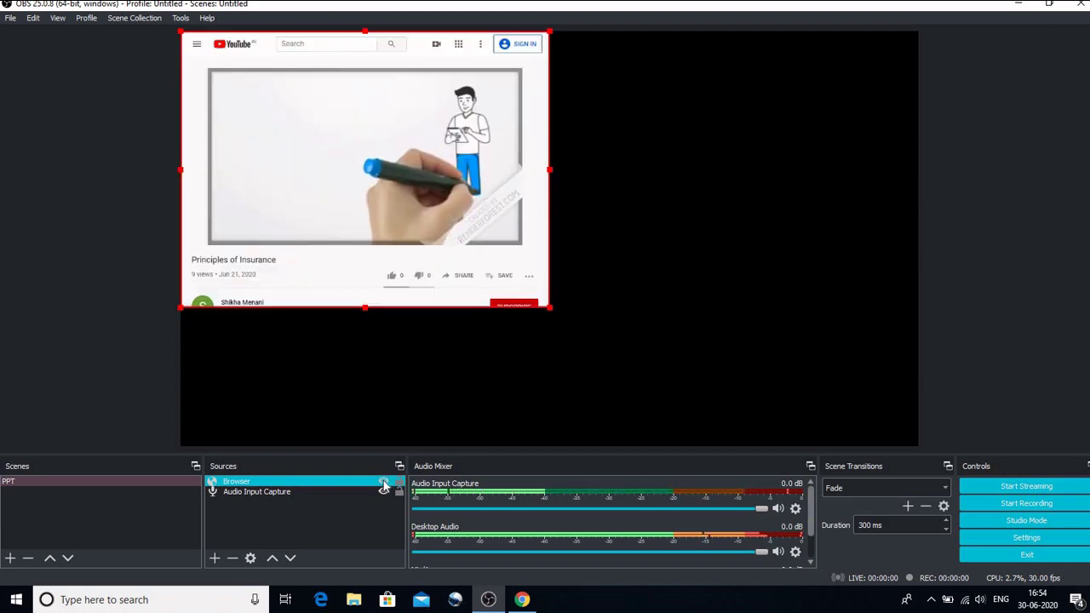
Toggle the Browser source's visibility several times while switching selection between Browser and Audio Input Capture.
left_click(384, 482)
left_click(384, 483)
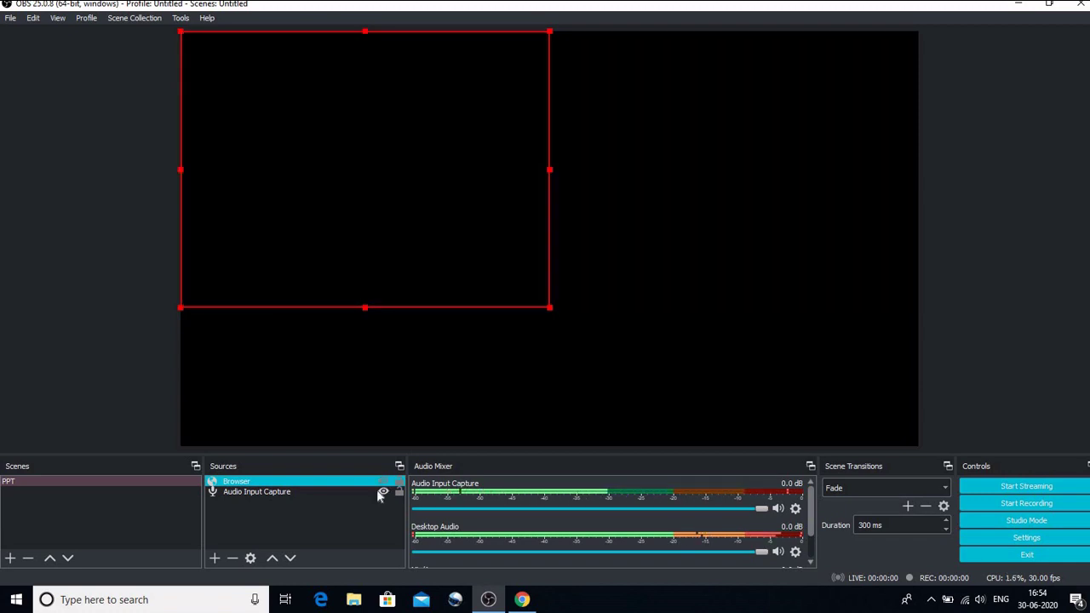
left_click(390, 493)
left_click(383, 509)
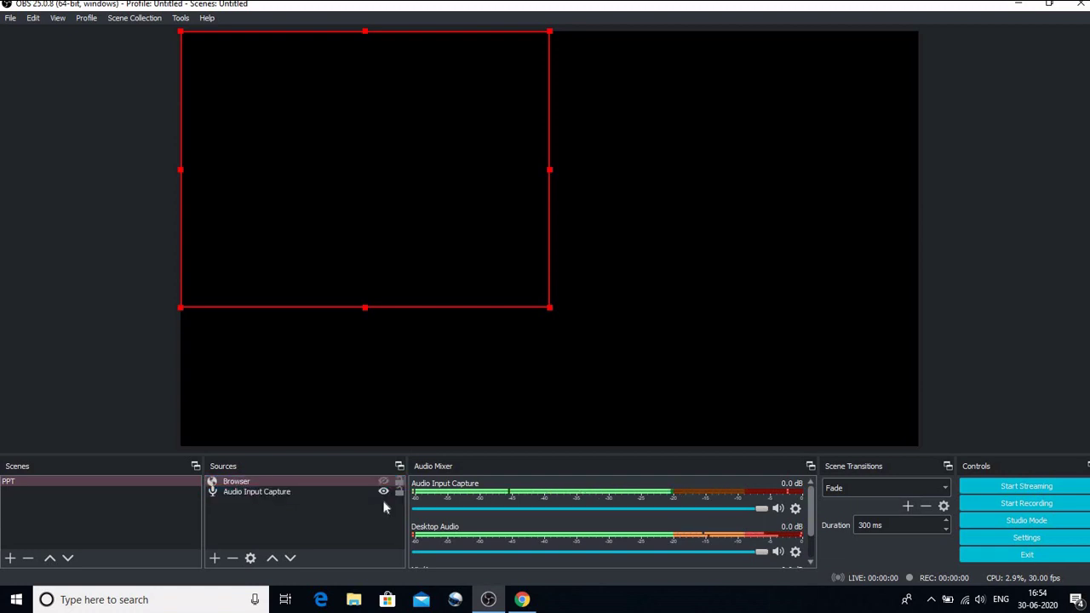
left_click(386, 494)
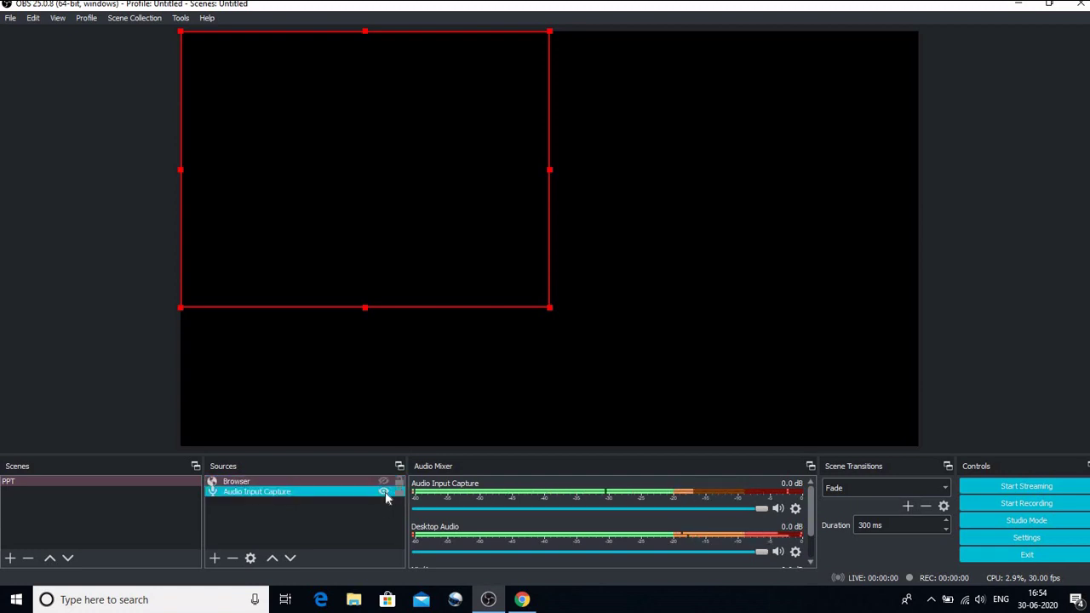
left_click(293, 474)
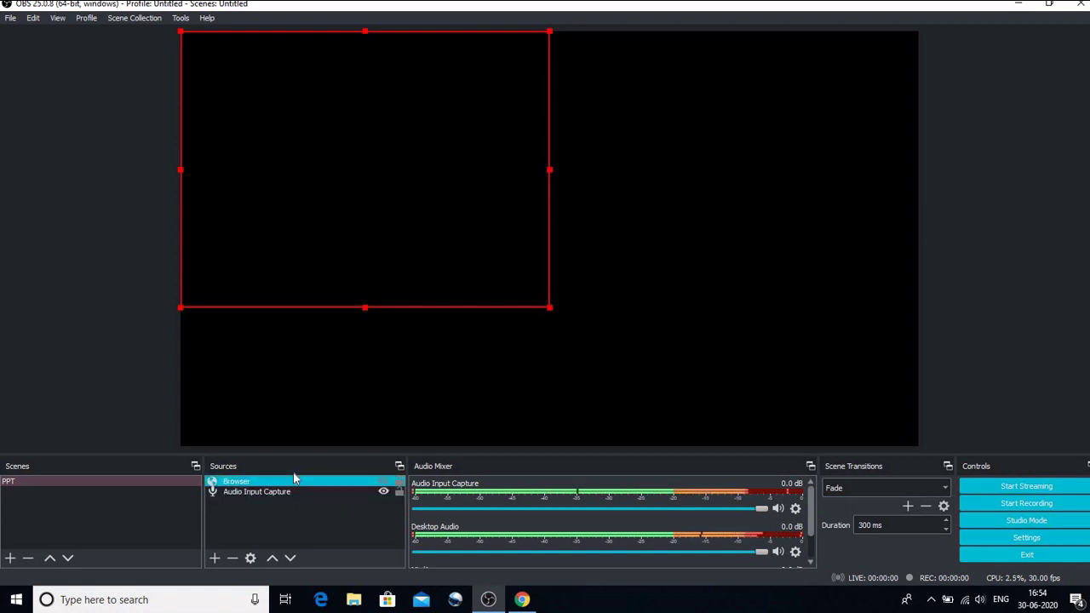
left_click(338, 483)
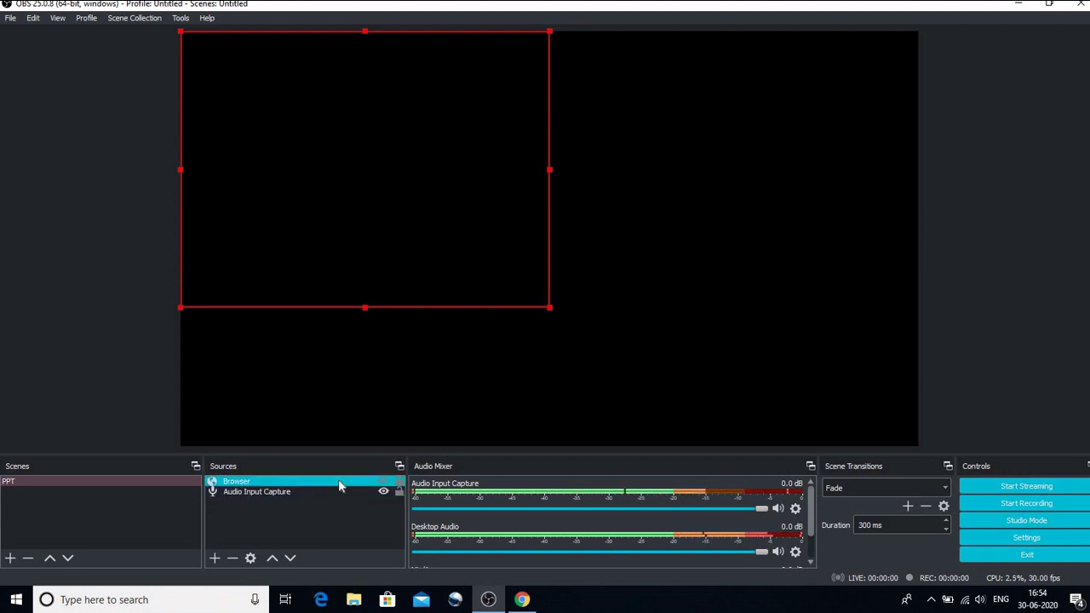
left_click(383, 483)
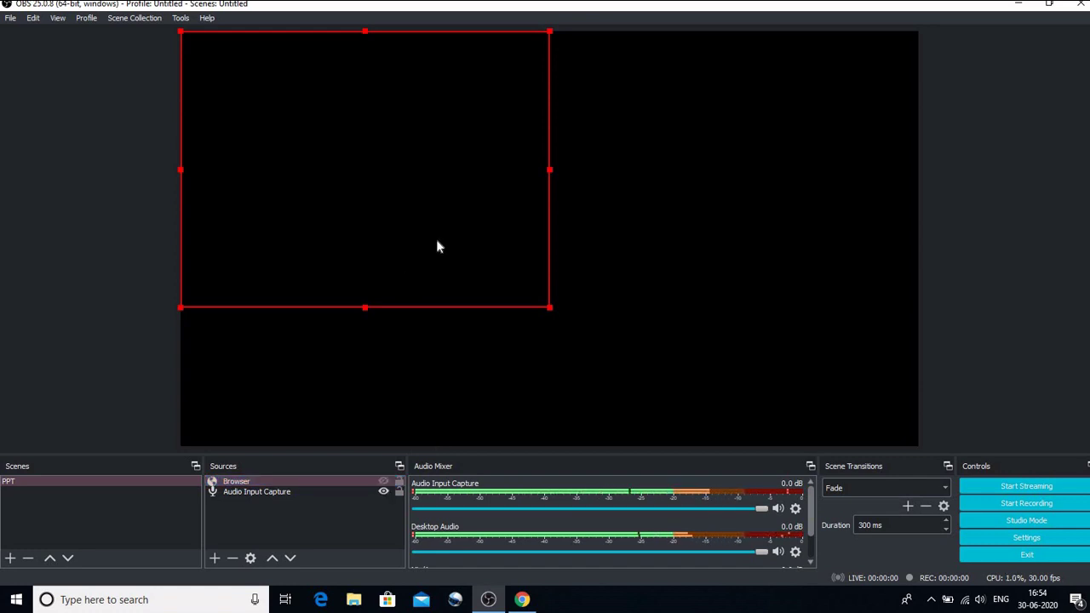
left_click(362, 483)
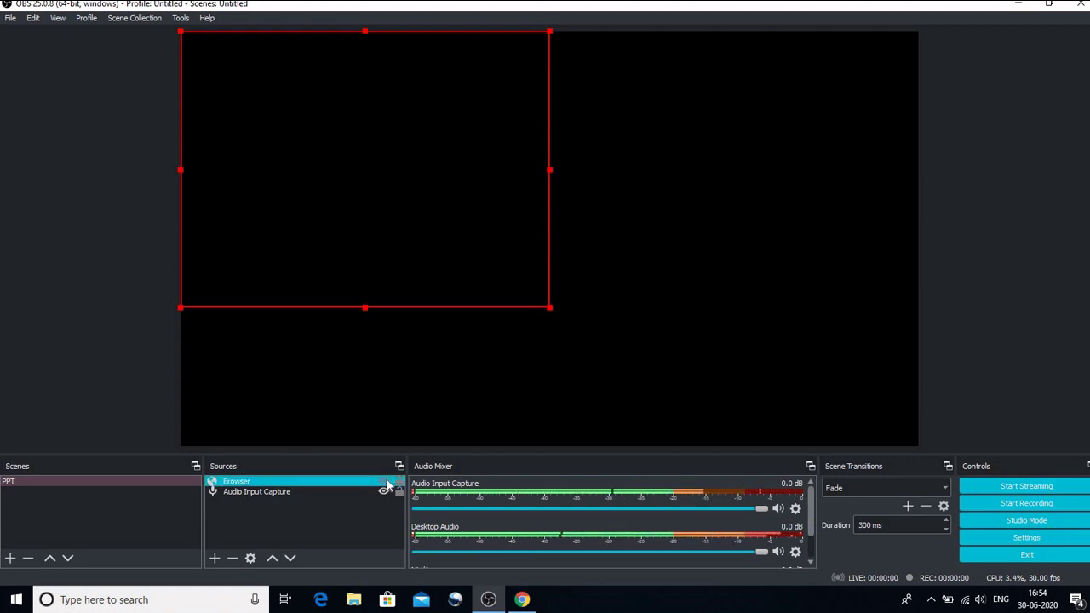
left_click(387, 480)
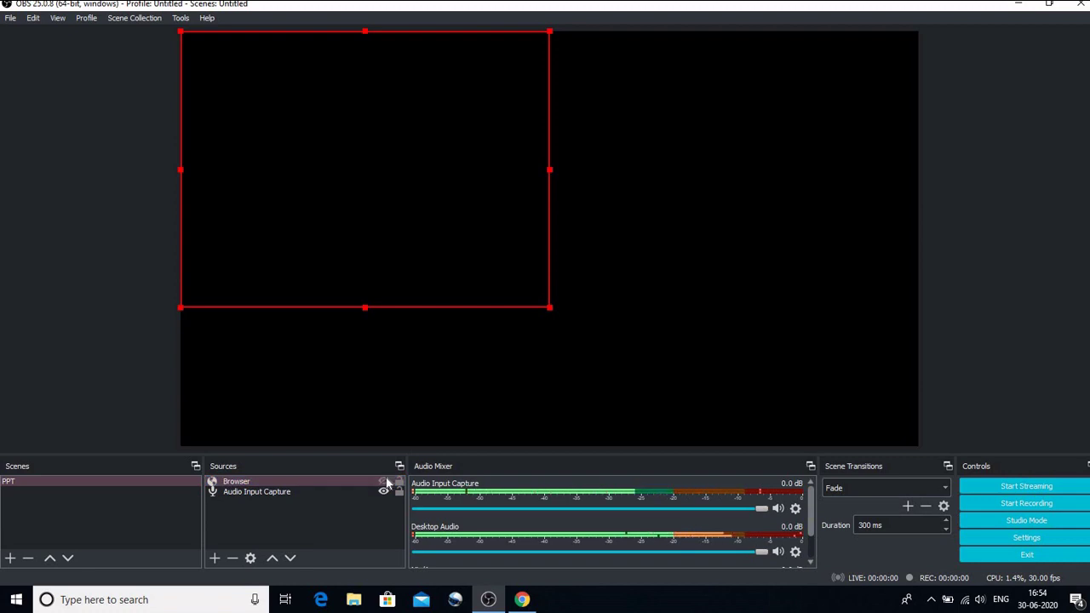
left_click(385, 482)
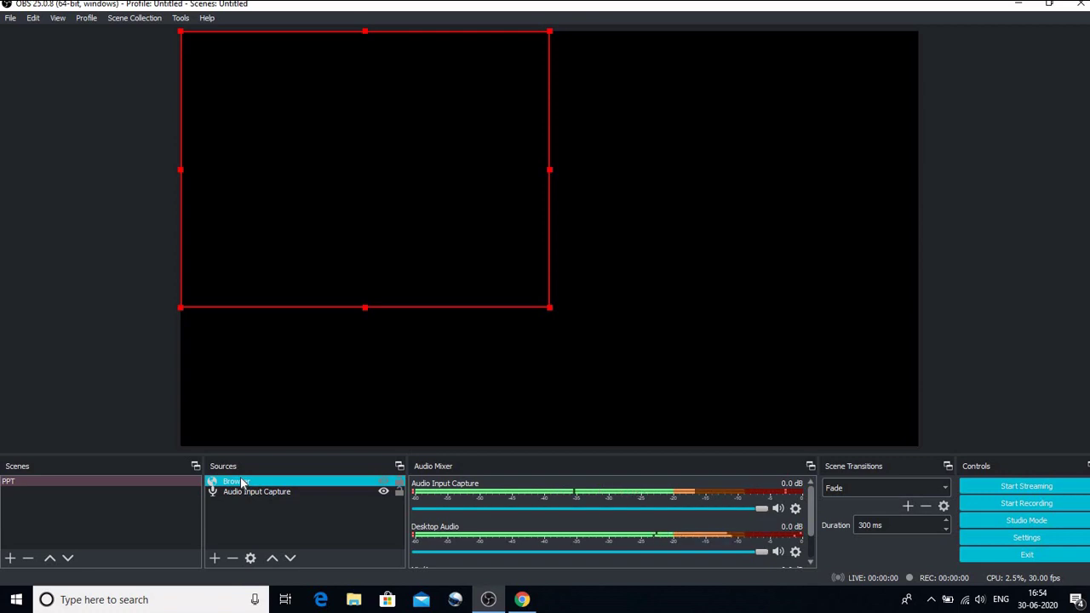
Remove the Browser source from the PPT scene, confirming the deletion.
left_click(233, 560)
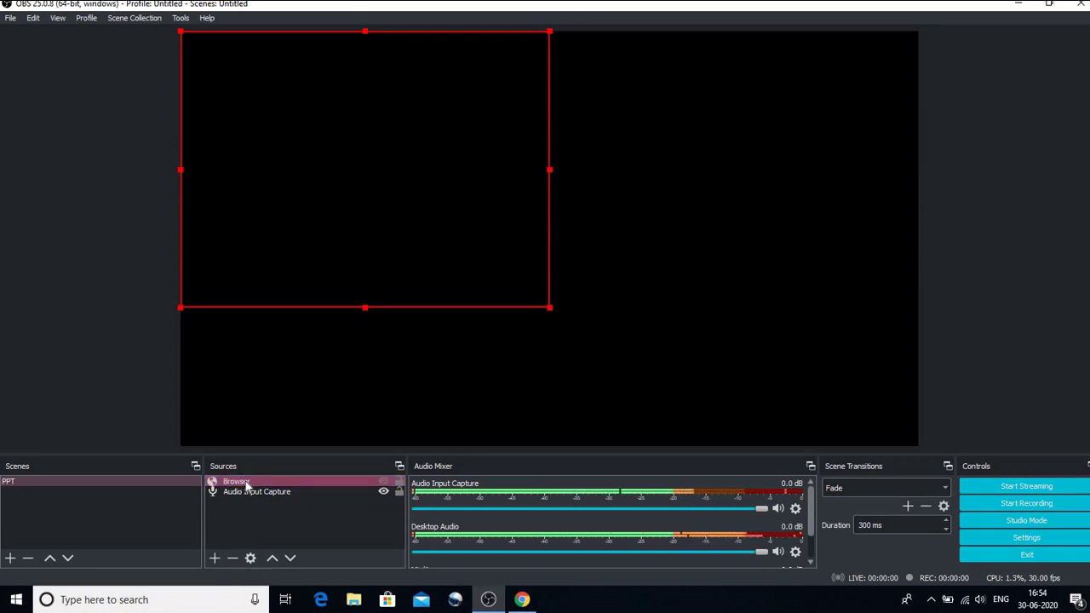
left_click(247, 483)
left_click(232, 560)
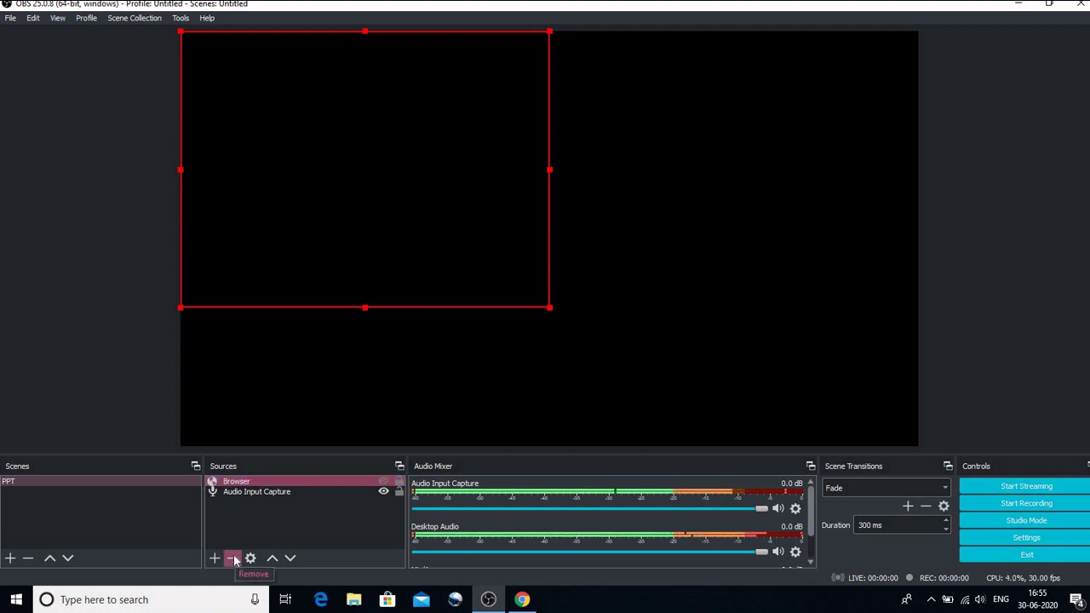
left_click(233, 560)
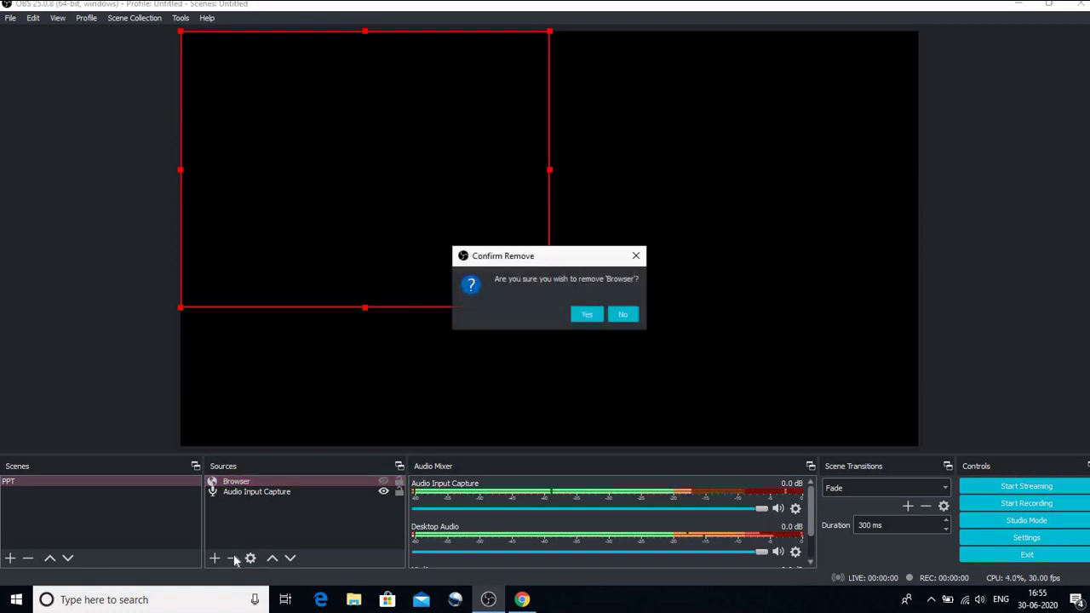
left_click(586, 315)
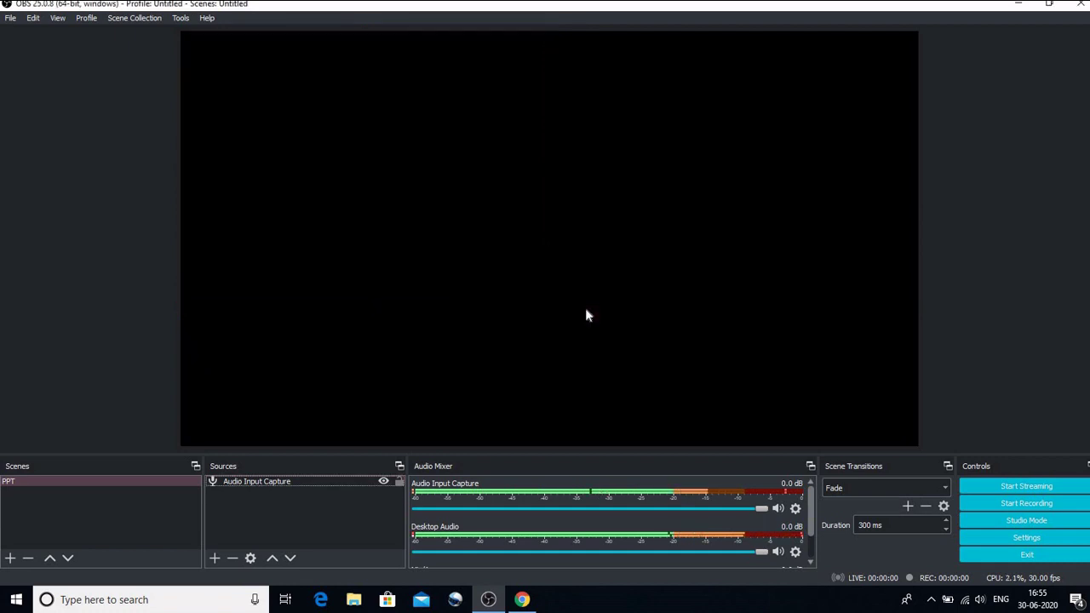
Add a 1920×1080 Color Source filled with the pink basic swatch (#ffaaff).
left_click(215, 559)
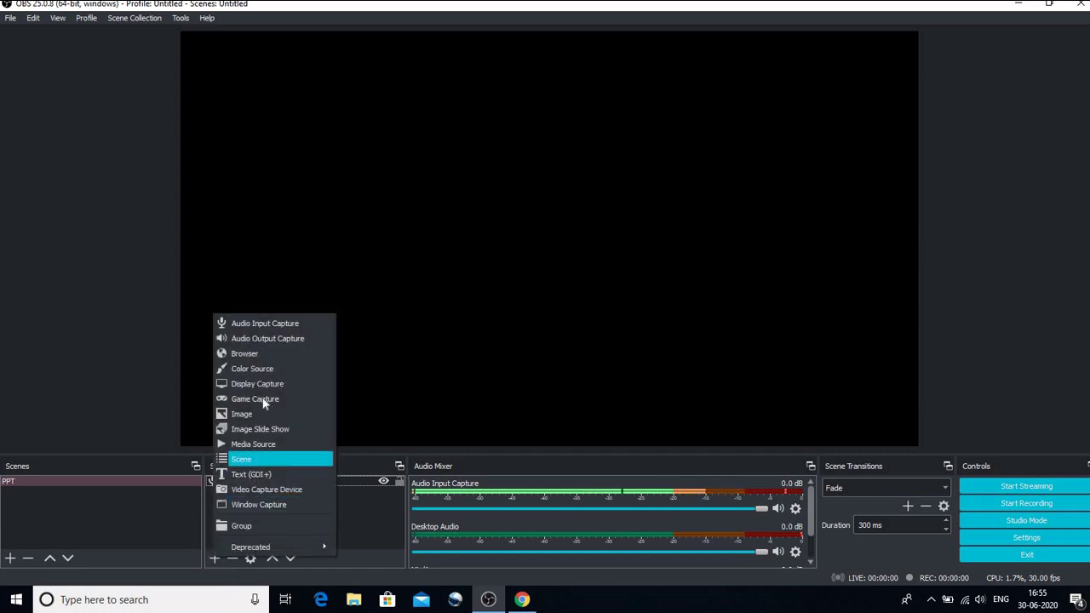
left_click(263, 379)
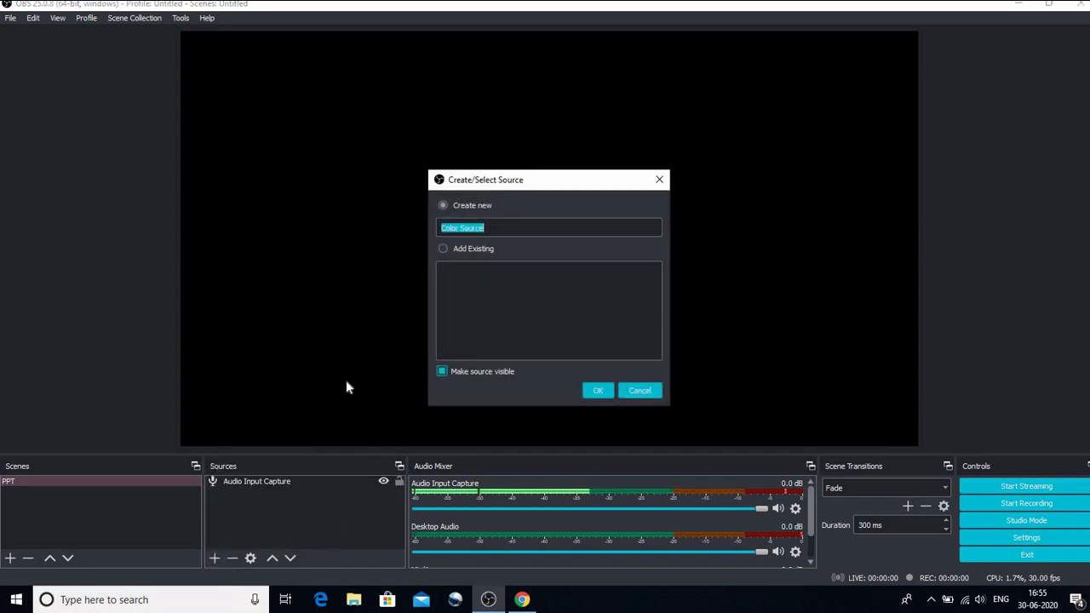
left_click(592, 389)
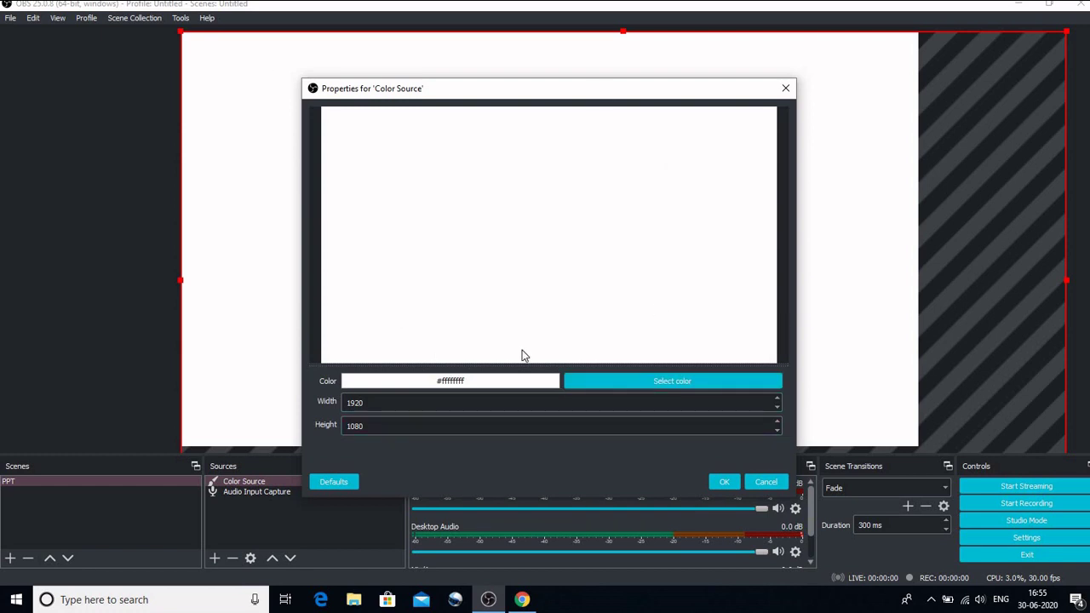
left_click(668, 383)
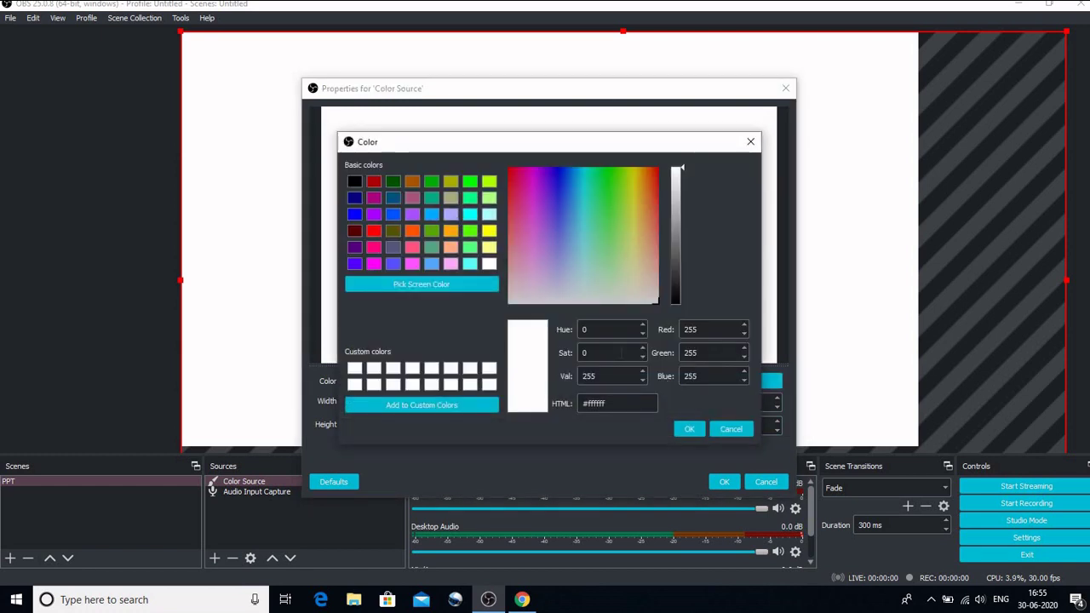
left_click(451, 265)
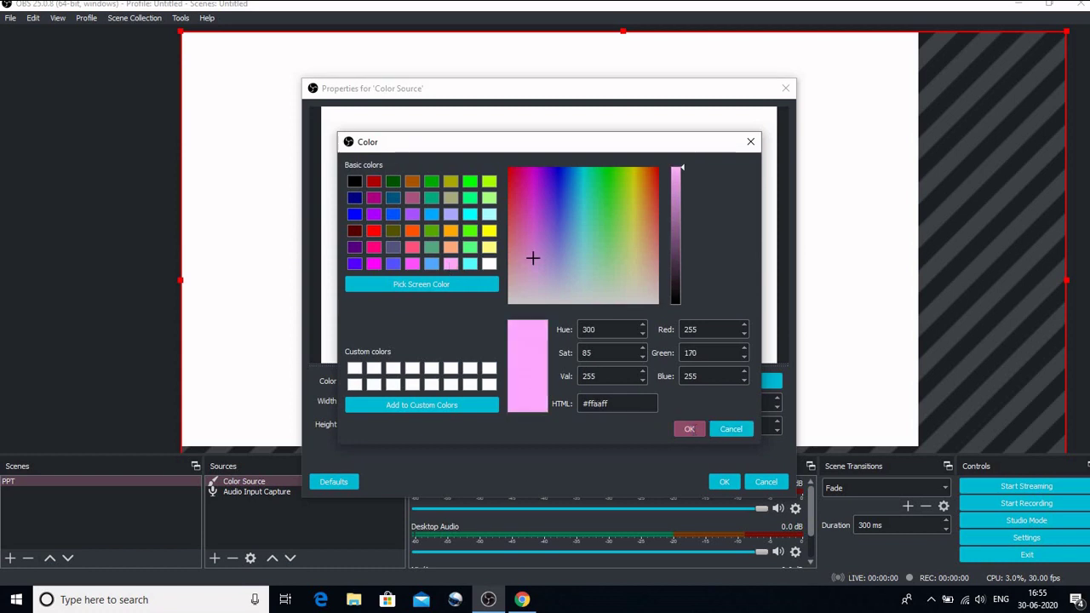
left_click(692, 429)
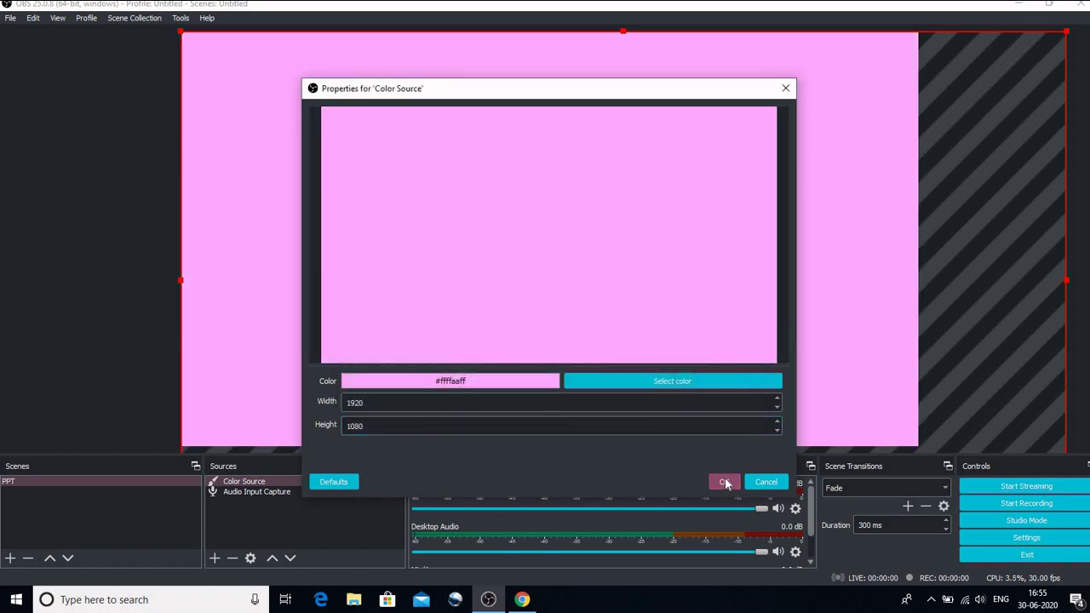
left_click(725, 482)
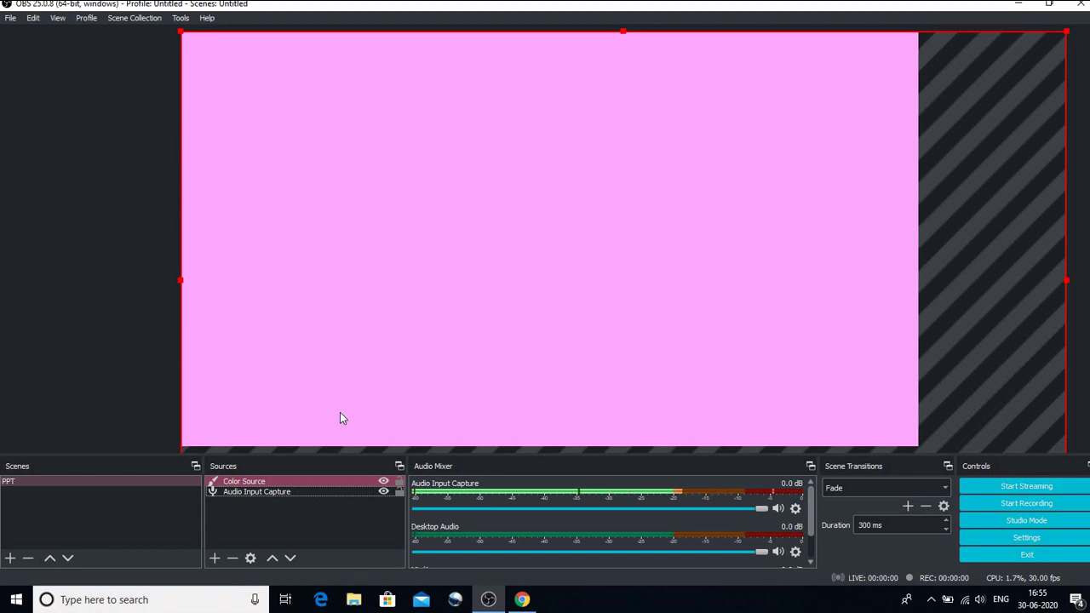
Add a Text (GDI+) source reading 'Welcome'.
left_click(215, 564)
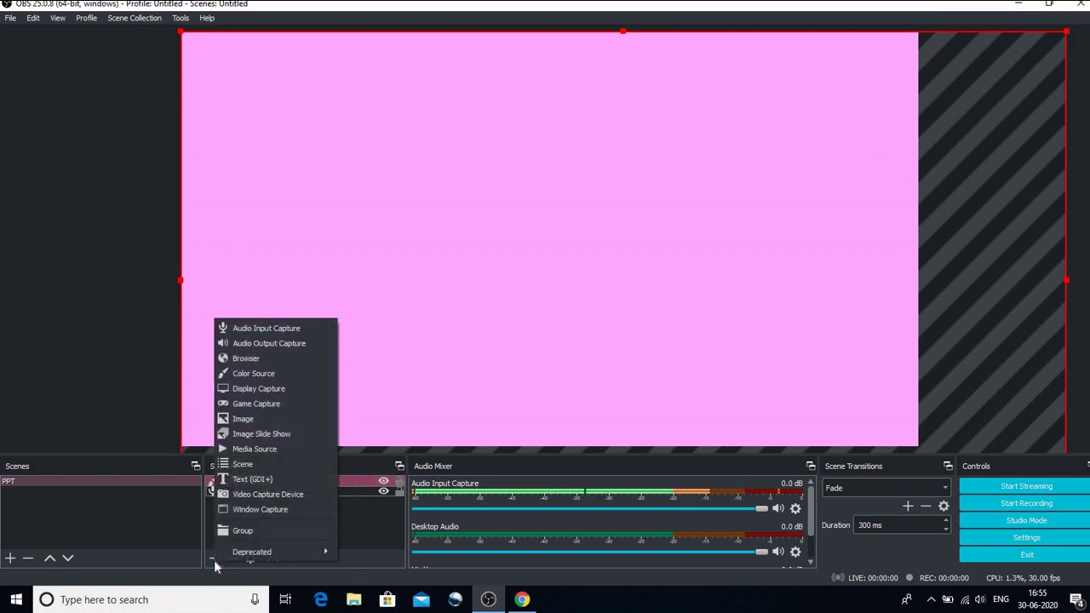
left_click(271, 478)
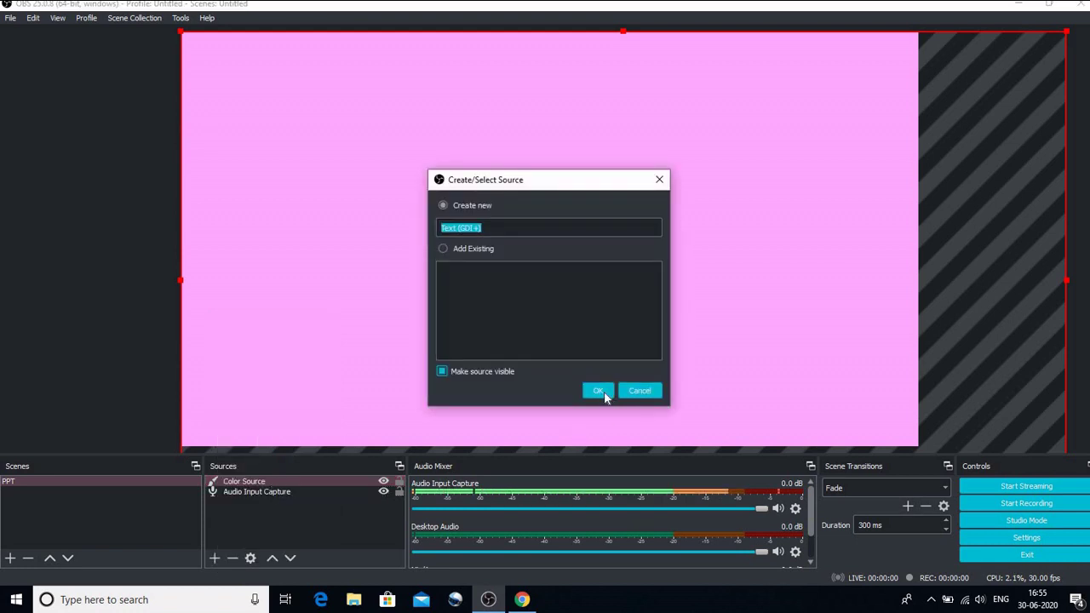
left_click(598, 390)
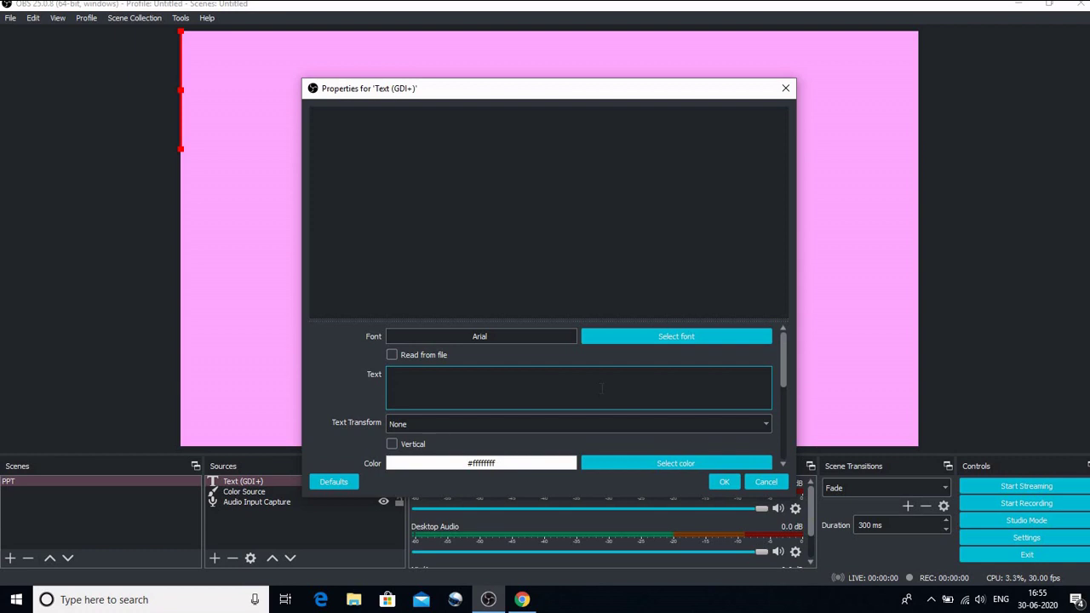
type("Welcome")
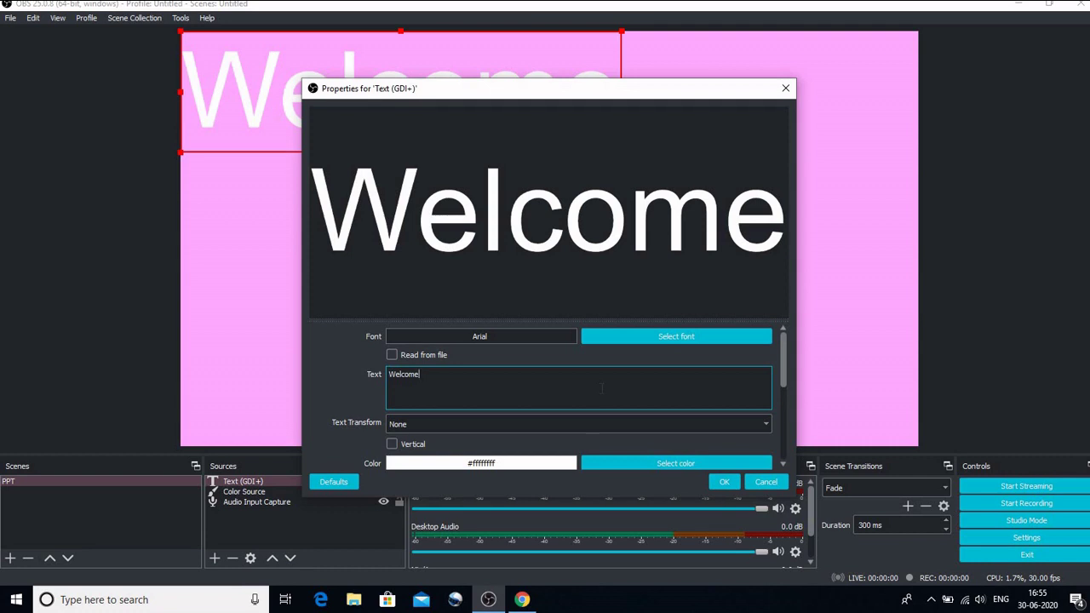
Set the Welcome text to Arial Regular in dark red #550000 and confirm.
left_click(703, 337)
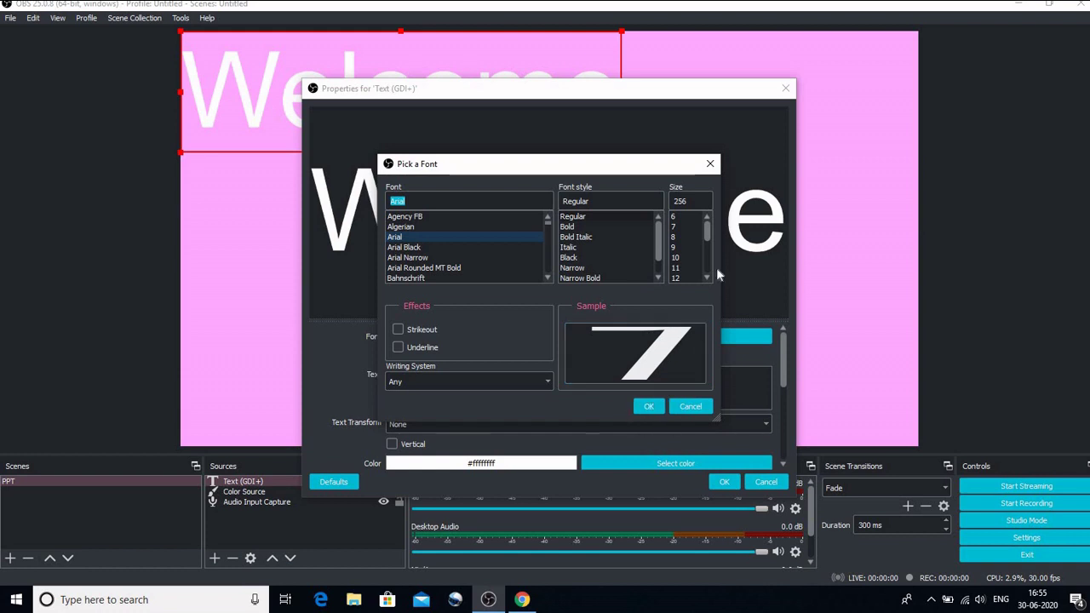
left_click(651, 407)
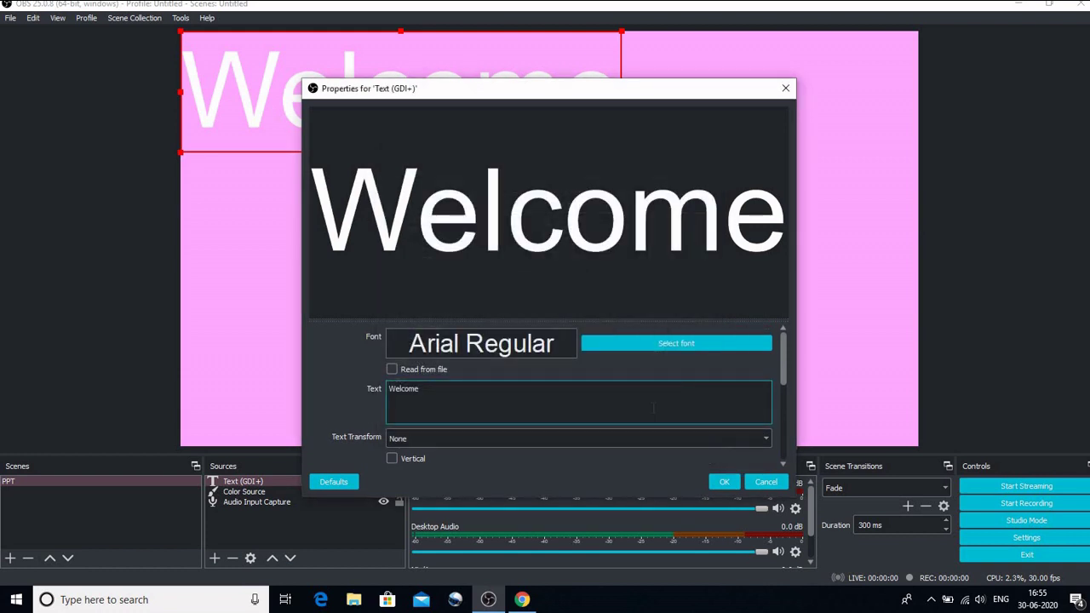
scroll(593, 413, "down", 3)
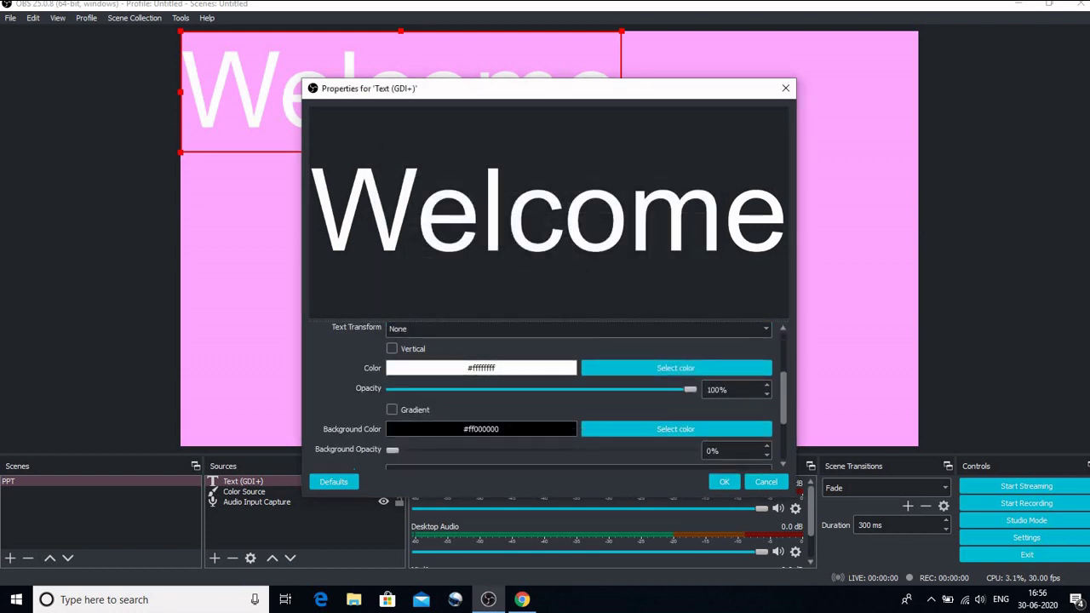
left_click(674, 370)
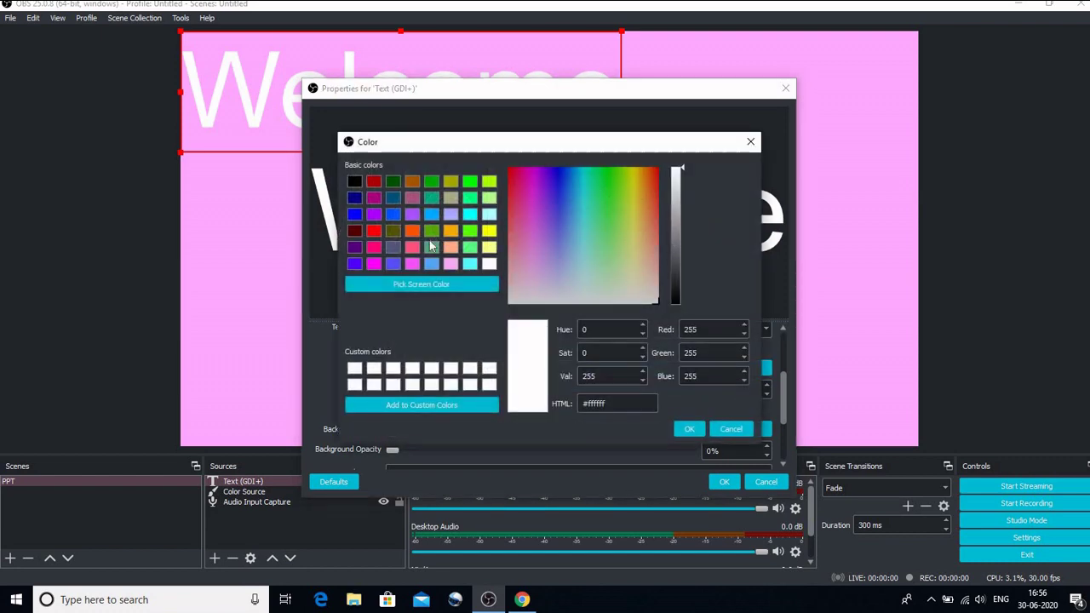
left_click(354, 232)
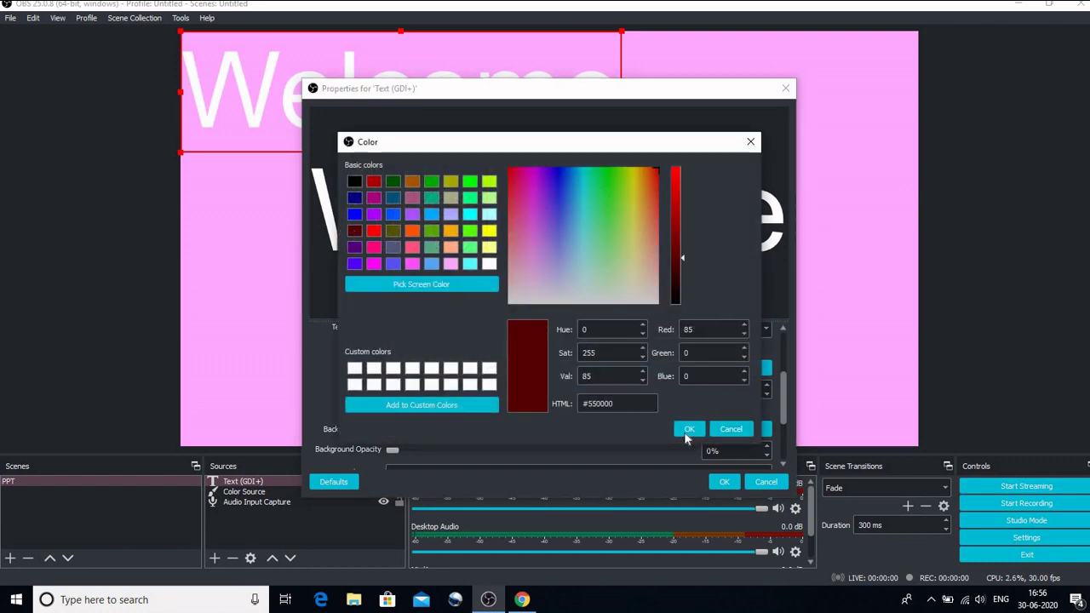
left_click(688, 430)
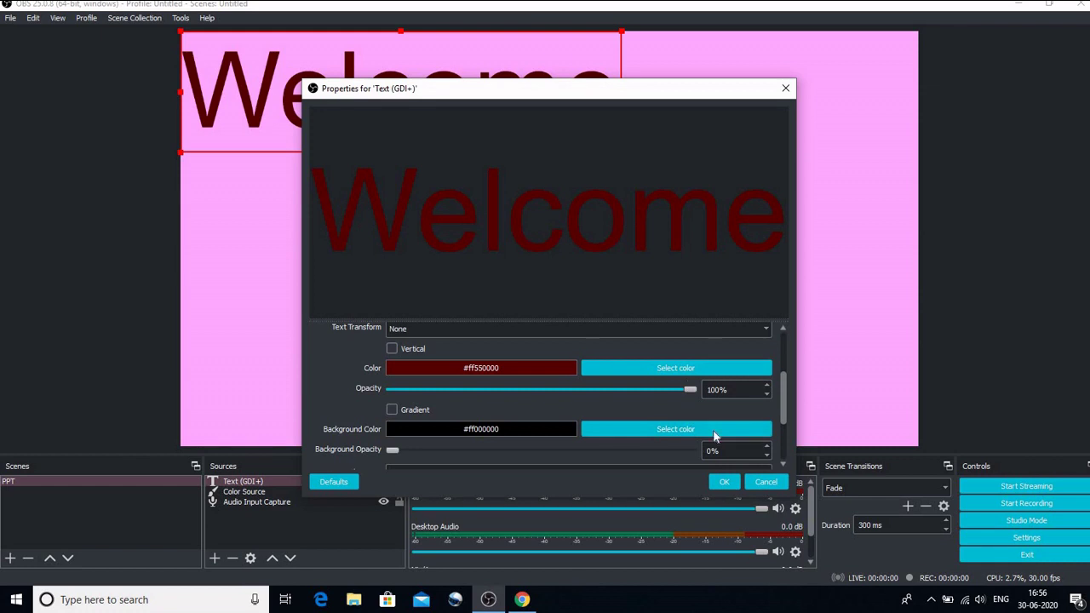
left_click(719, 482)
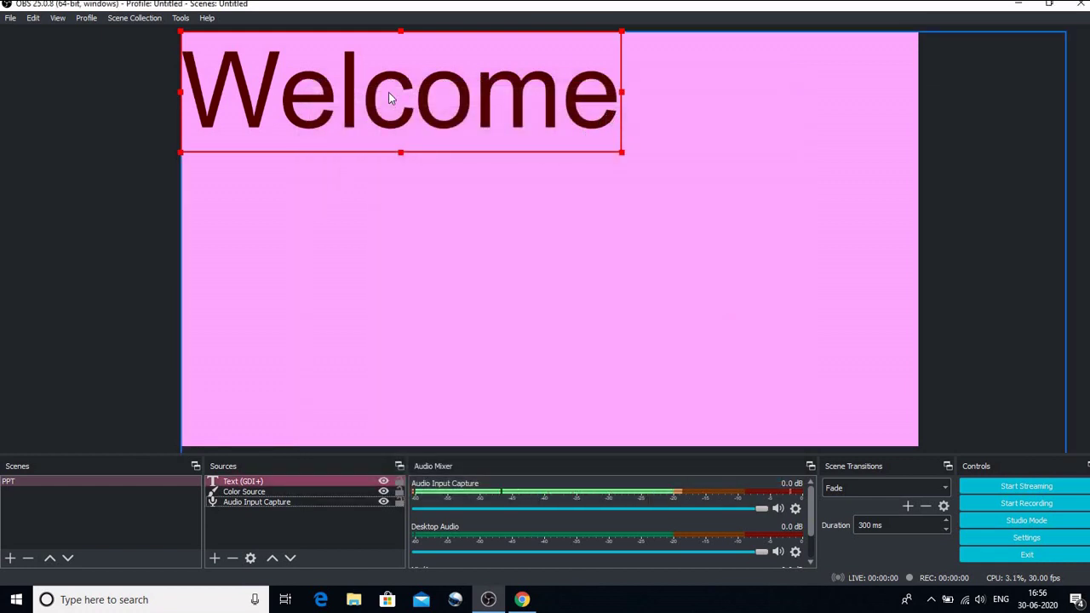
Move the Welcome text to the bottom centre of the pink scene and shrink it.
left_click_drag(388, 92, 539, 382)
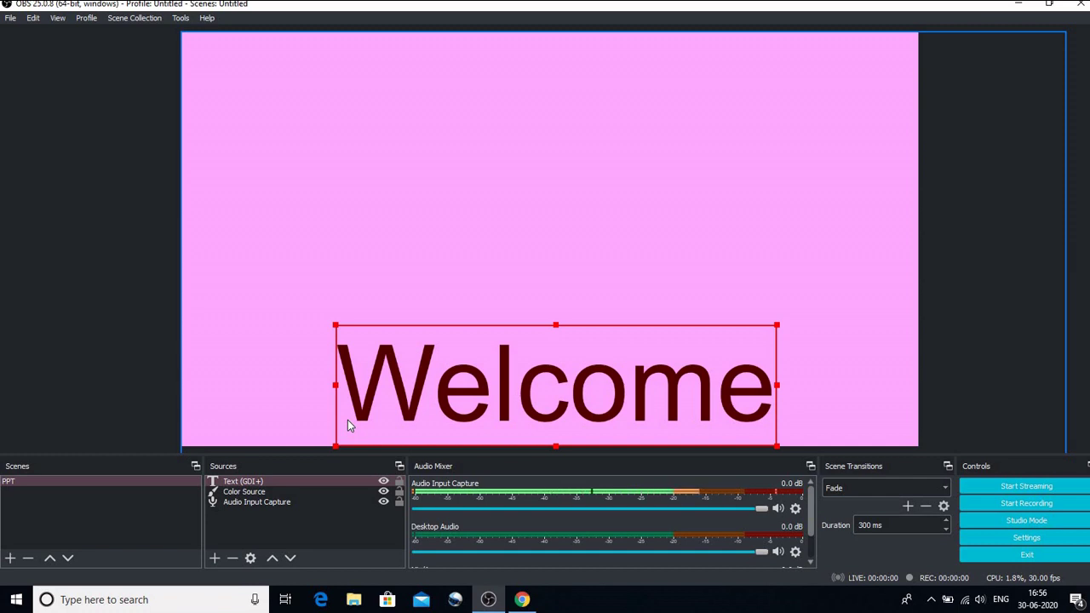
left_click_drag(381, 426, 406, 428)
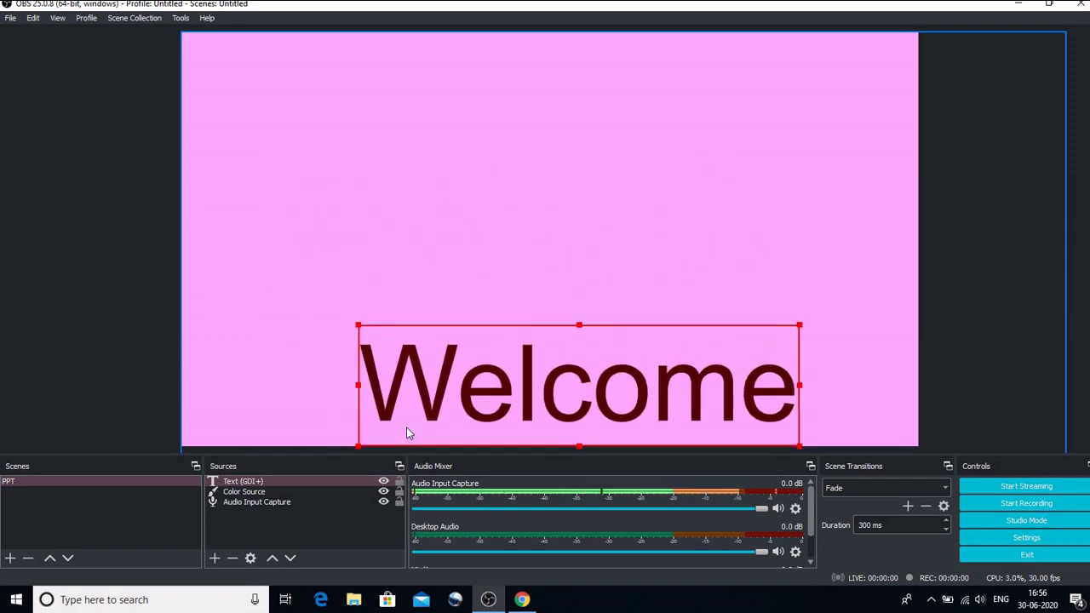
left_click(260, 198)
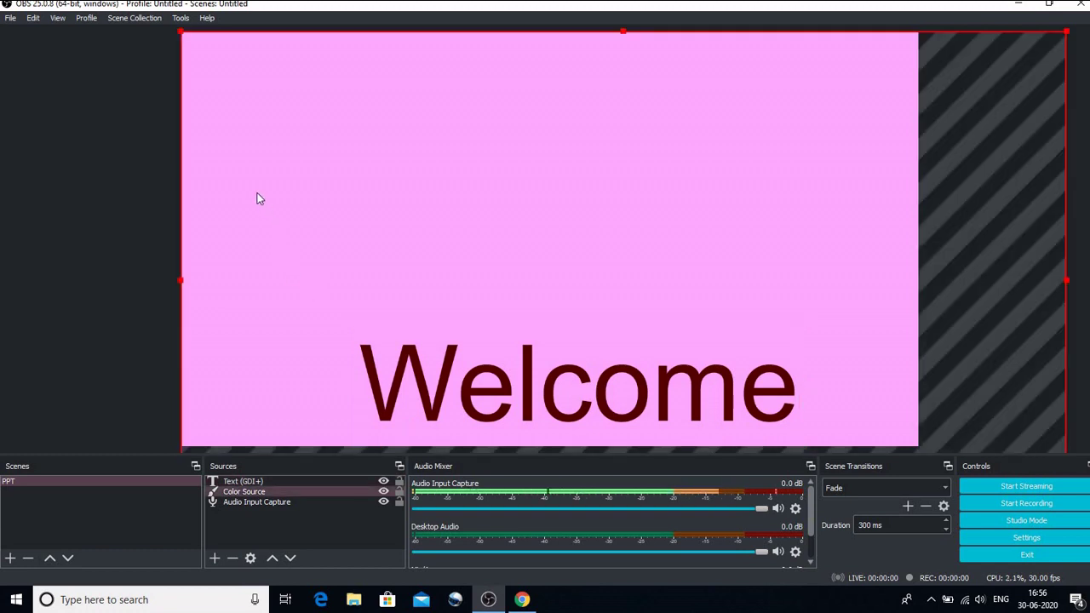
mouse_move(260, 198)
left_mouse_down()
mouse_move(304, 214)
mouse_move(256, 178)
mouse_move(263, 185)
left_mouse_up()
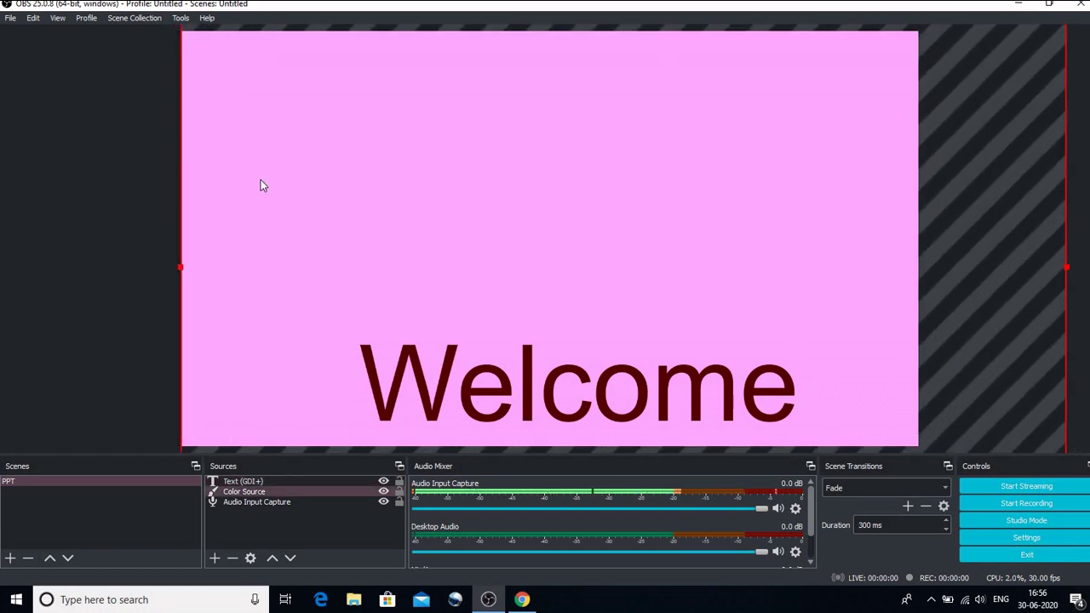
left_click(483, 374)
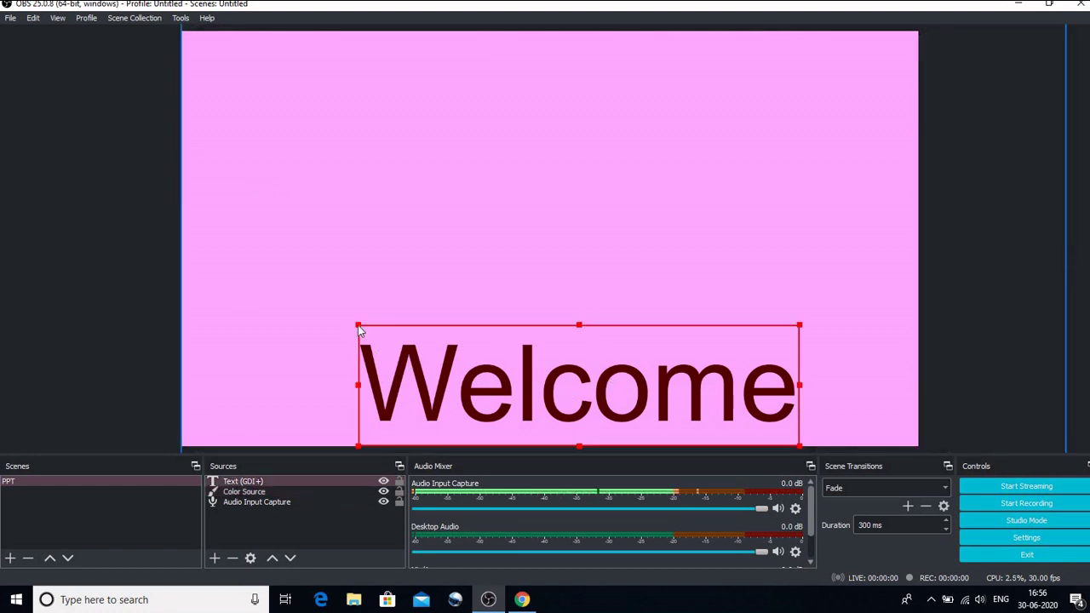
left_click_drag(358, 325, 613, 375)
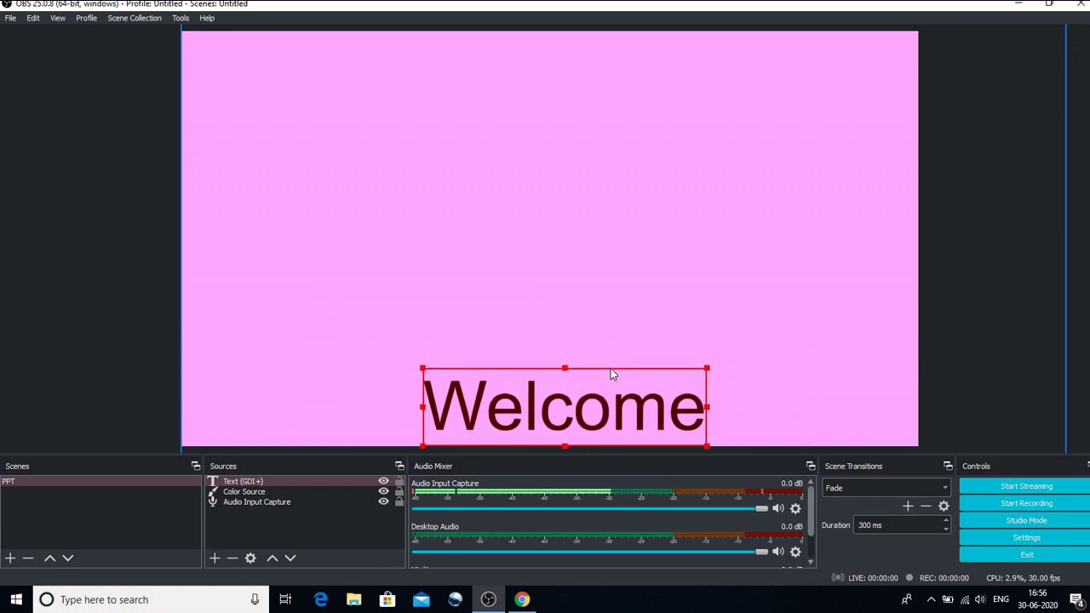
left_click(741, 381)
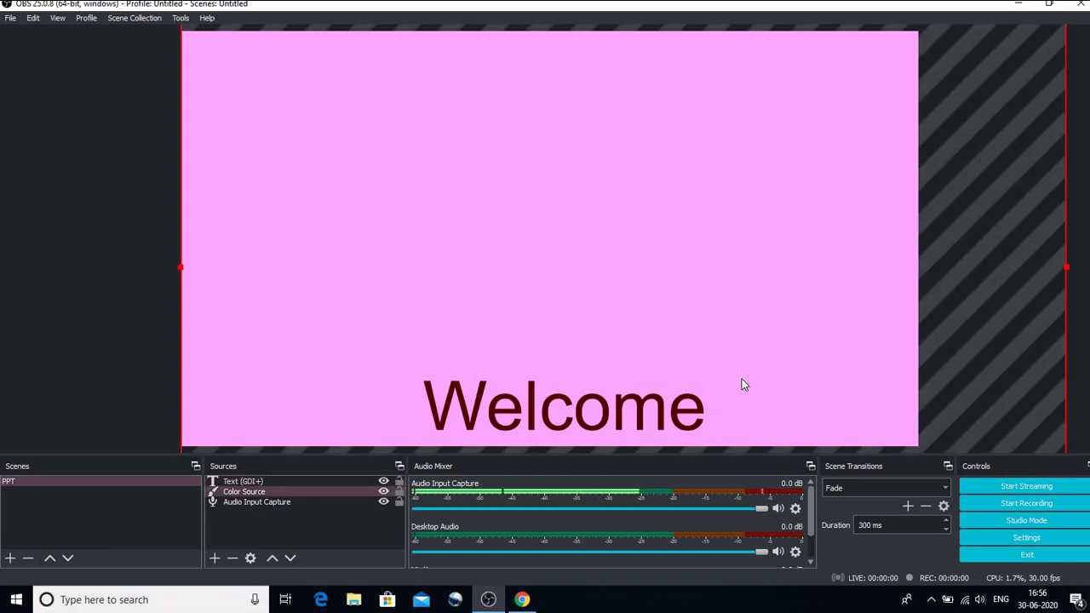
Add an Image source loading the 'download' picture from the FDP Noida folder.
left_click(215, 559)
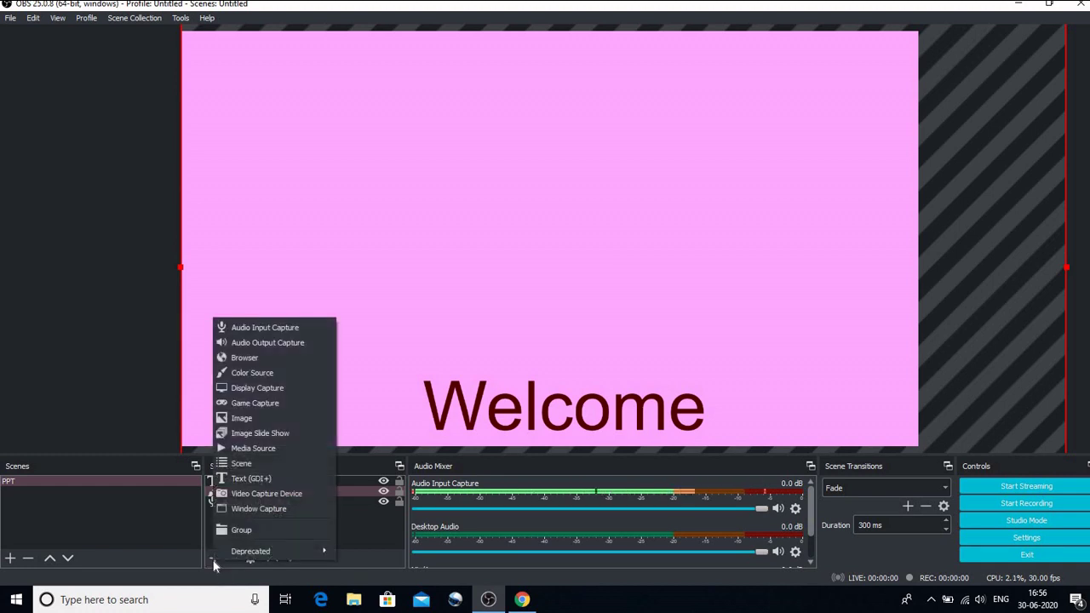
left_click(243, 419)
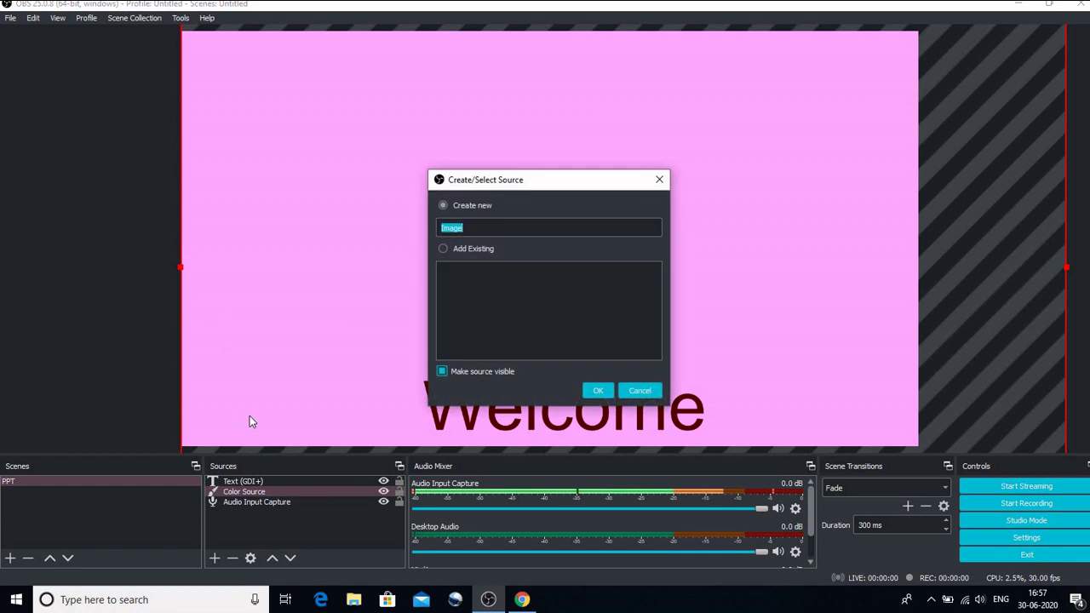
left_click(600, 389)
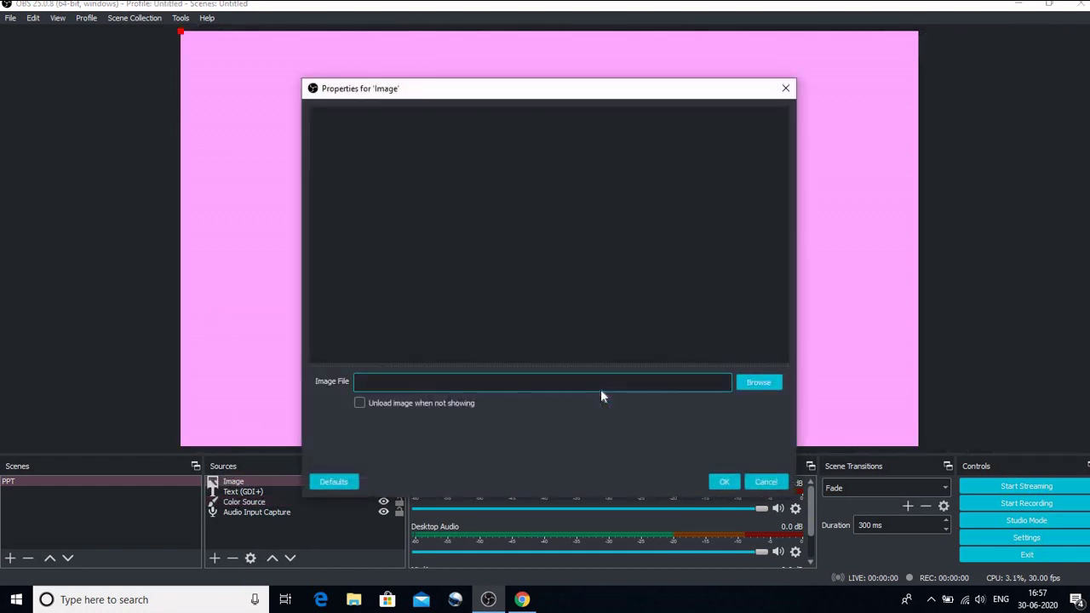
left_click(764, 383)
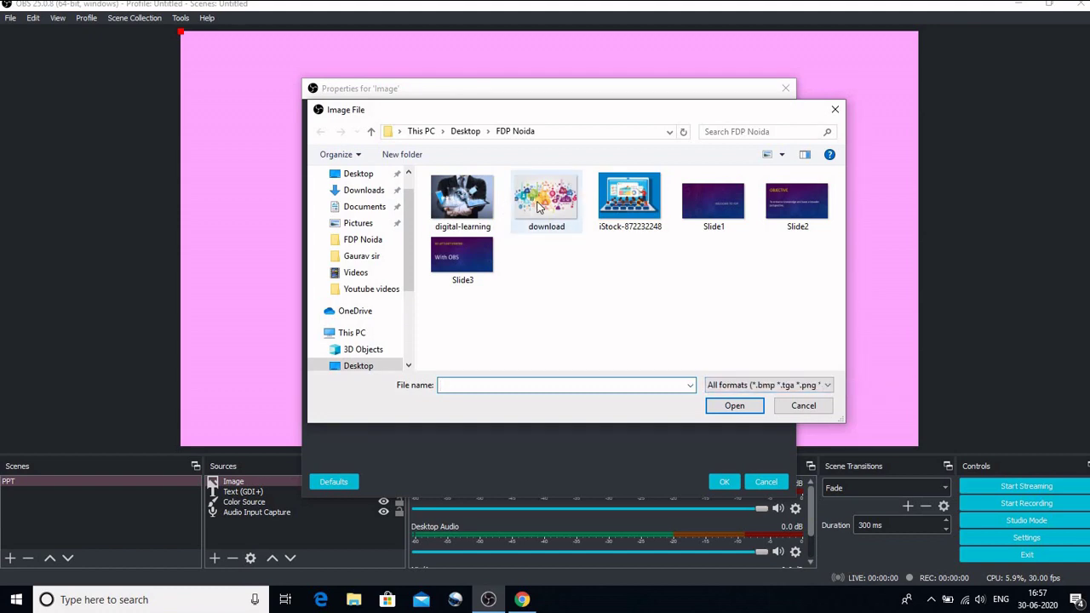
left_click(538, 206)
left_click(723, 408)
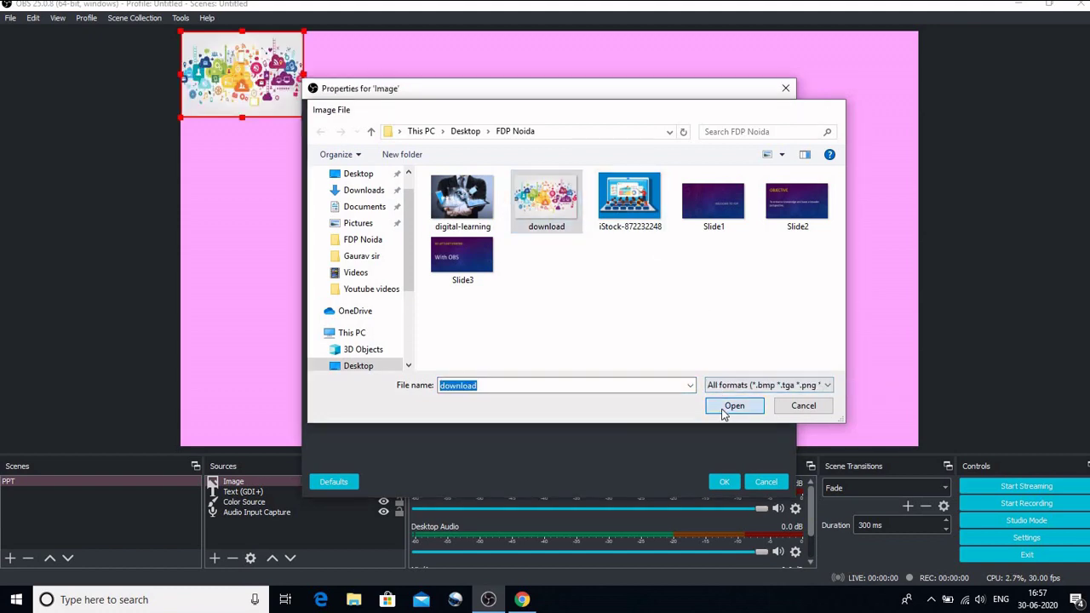
Confirm the Image source and enlarge the picture on the canvas.
left_click(723, 483)
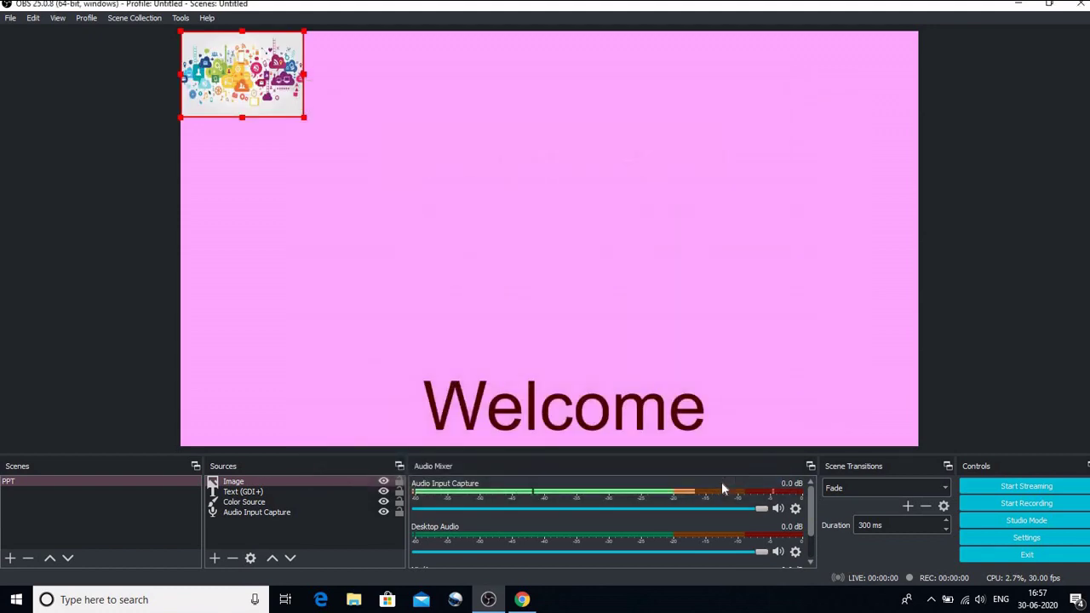
left_click_drag(304, 119, 700, 242)
left_click_drag(641, 207, 648, 147)
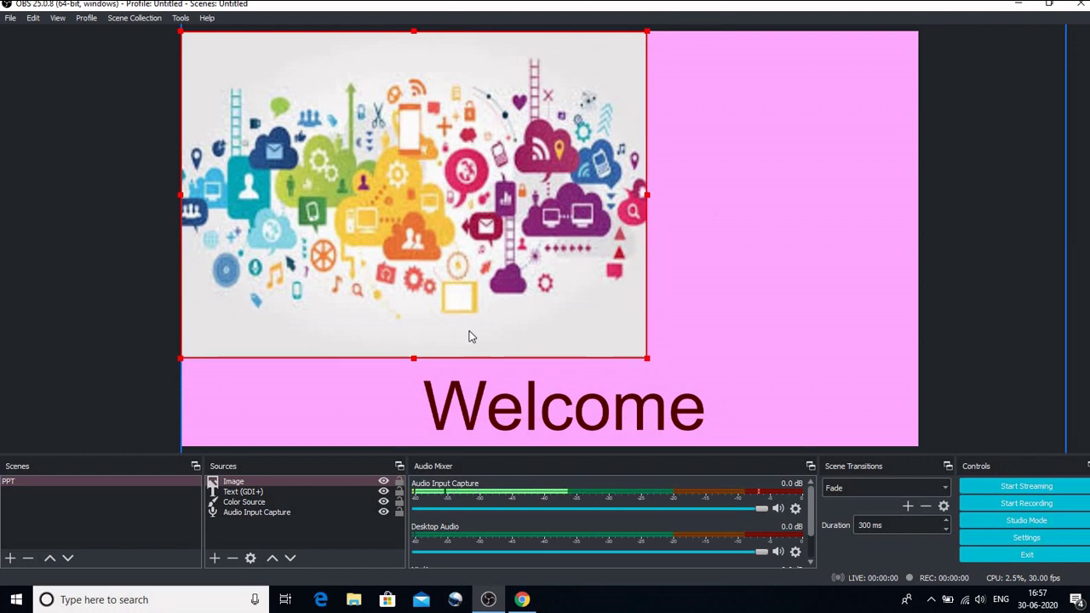
left_click(692, 171)
left_click(643, 195)
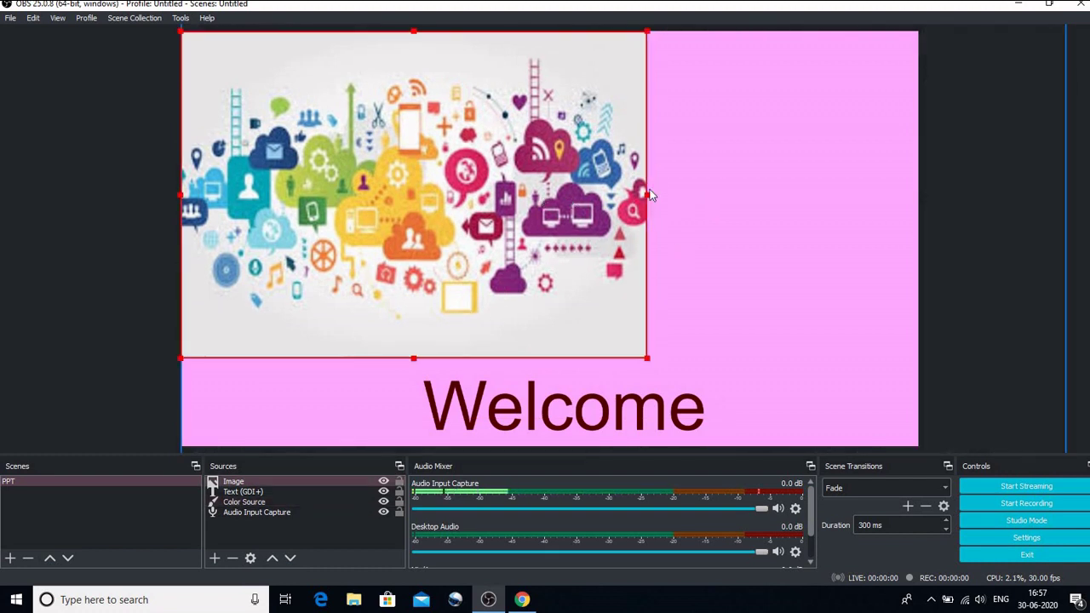
mouse_move(645, 195)
left_mouse_down()
mouse_move(704, 181)
mouse_move(647, 183)
left_mouse_up()
Rescale the picture and move it to the top centre above the Welcome text.
left_click_drag(608, 320, 609, 265)
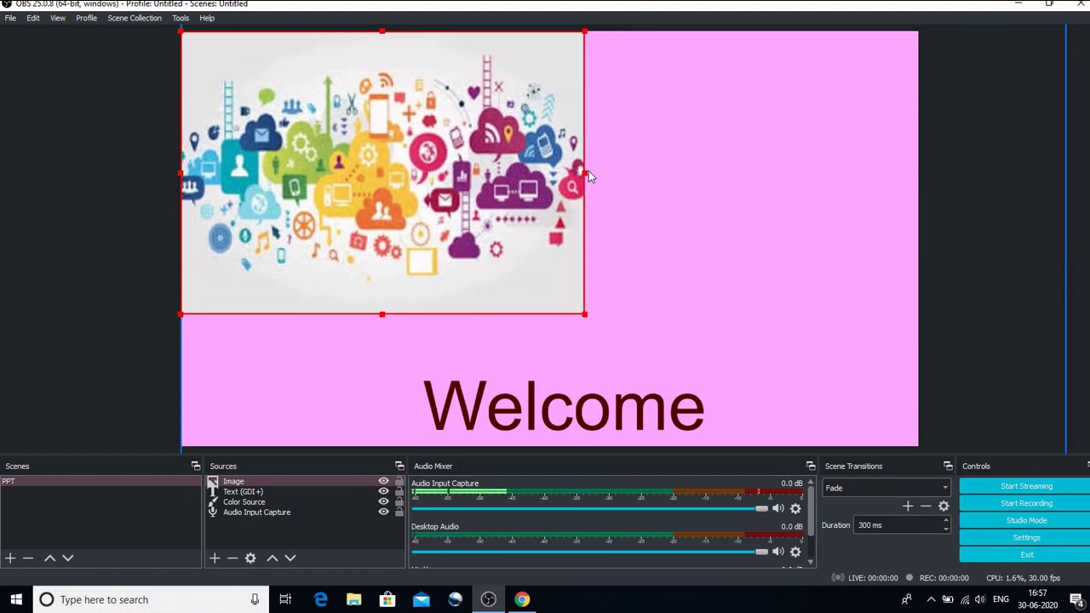
left_click_drag(586, 172, 630, 85)
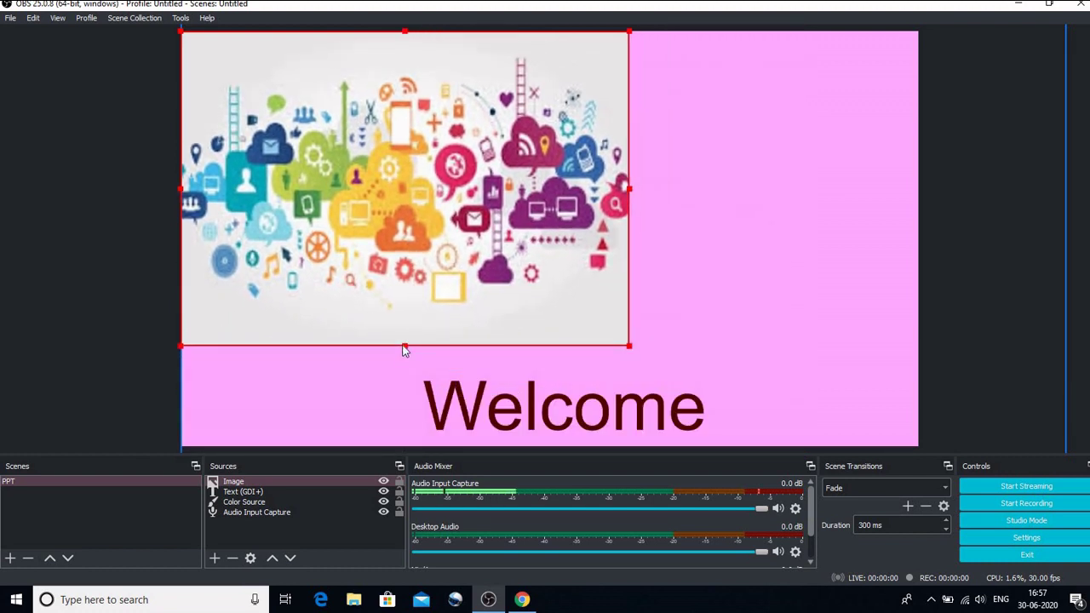
left_click_drag(404, 349, 404, 205)
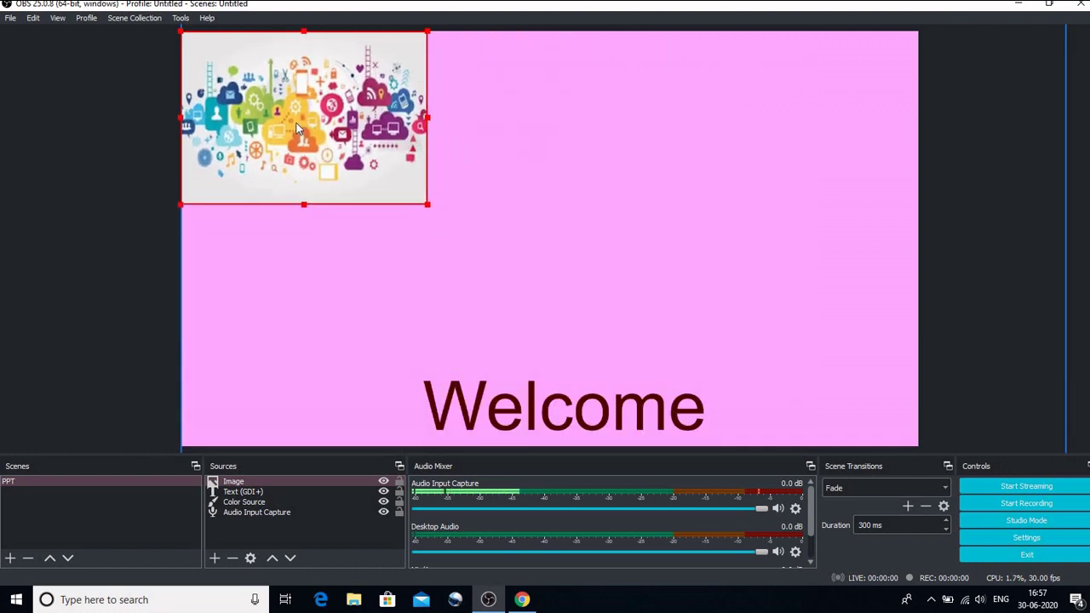
left_click_drag(309, 134, 537, 132)
left_click_drag(421, 120, 224, 101)
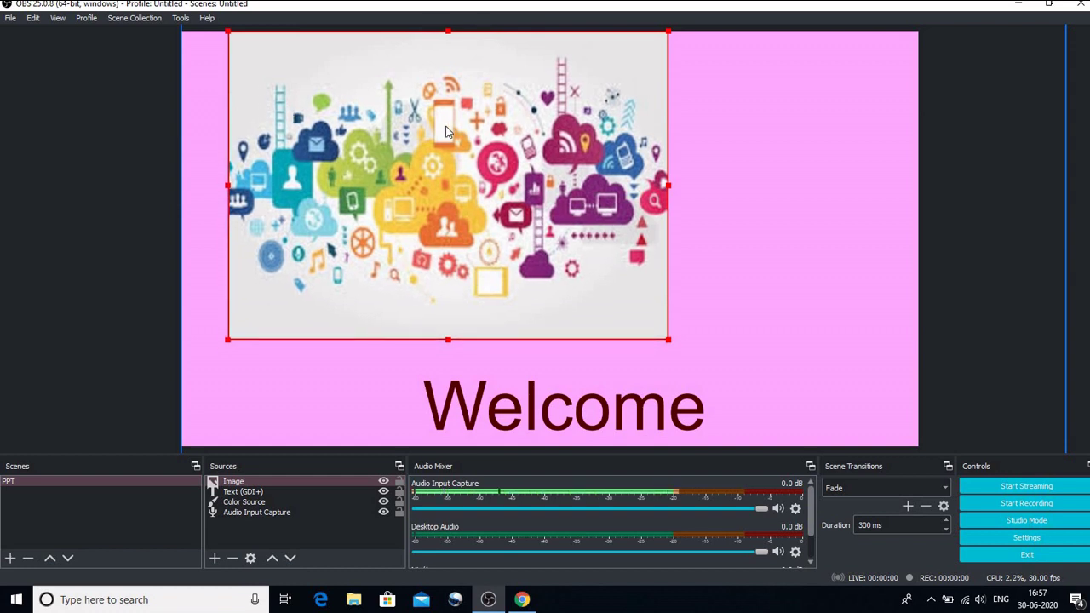
left_click_drag(444, 125, 549, 125)
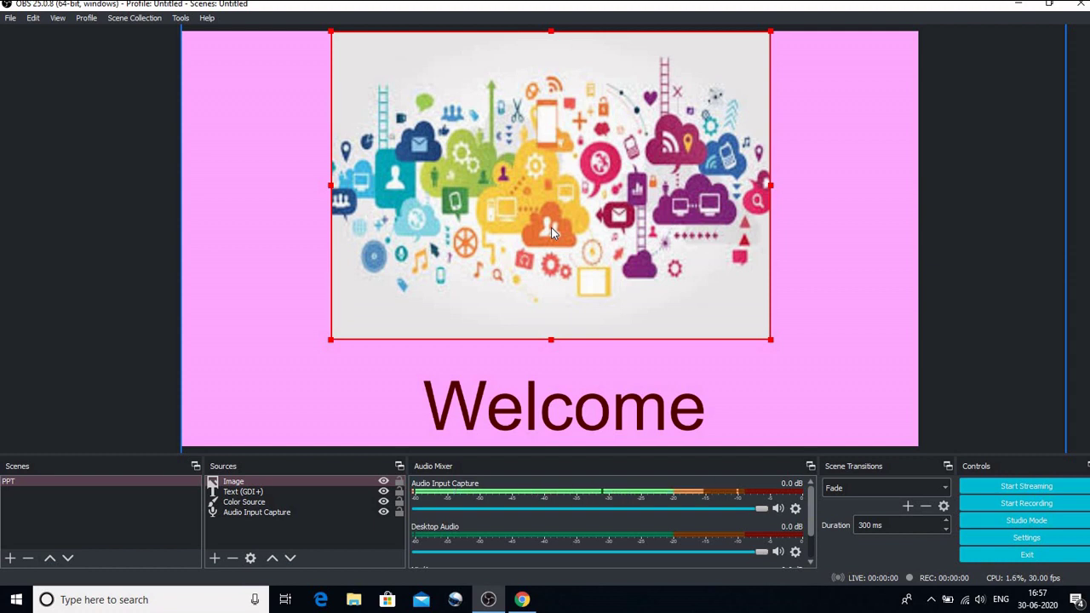
Stretch the picture to screen, then shrink it and centre it above the Welcome text.
right_click(541, 173)
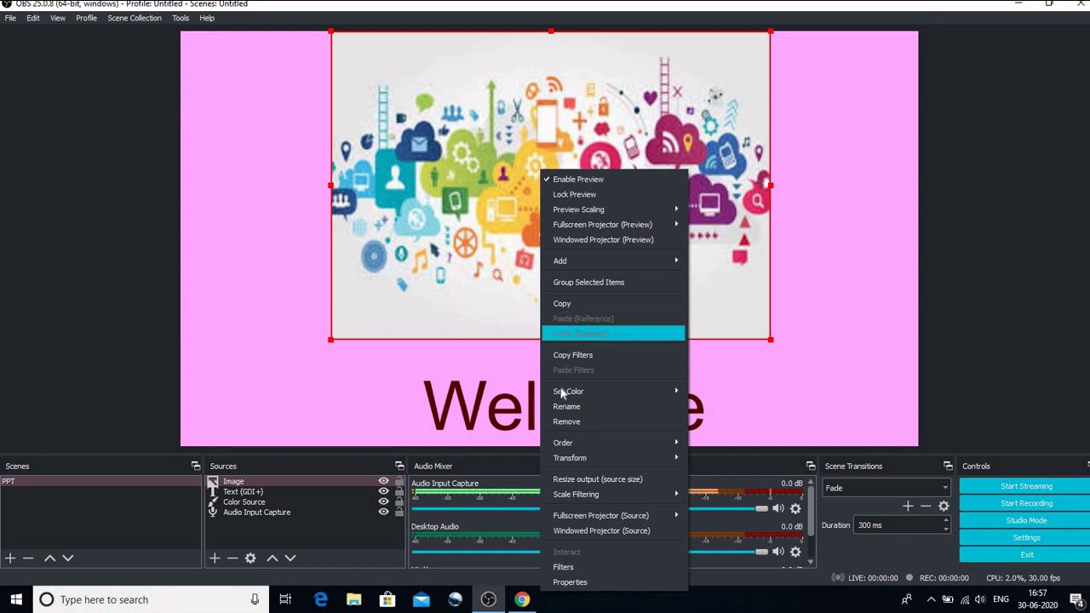
mouse_move(571, 462)
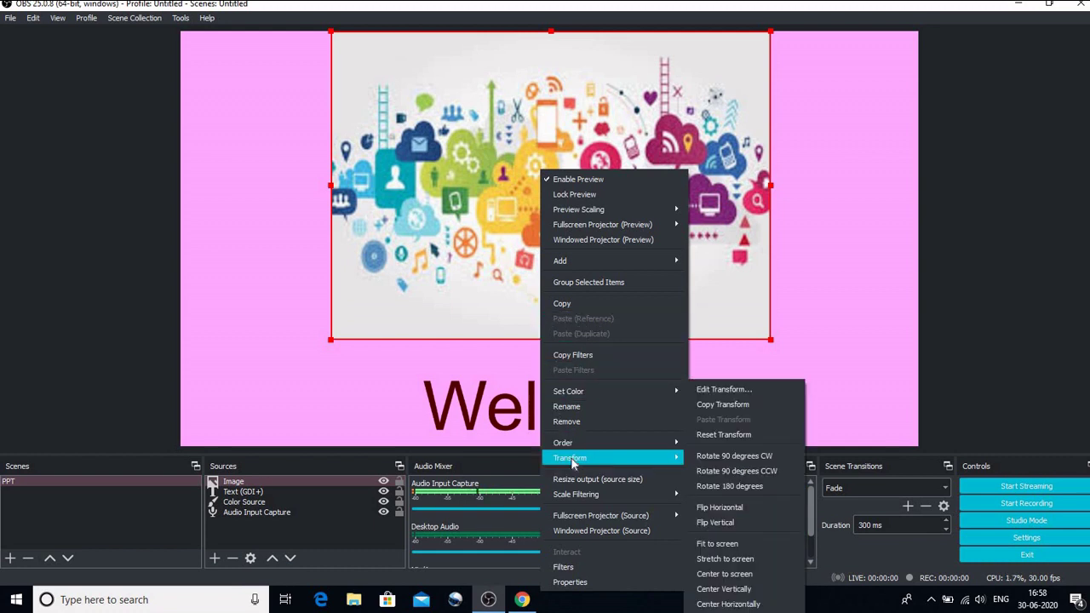
left_click(718, 558)
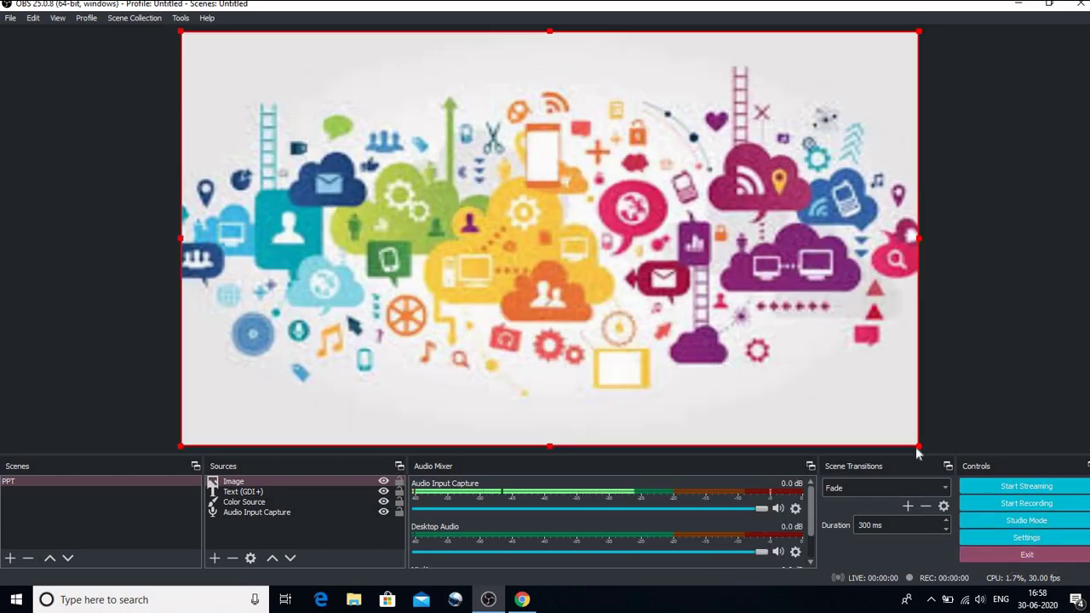
left_click_drag(920, 446, 763, 365)
left_click_drag(603, 194, 666, 195)
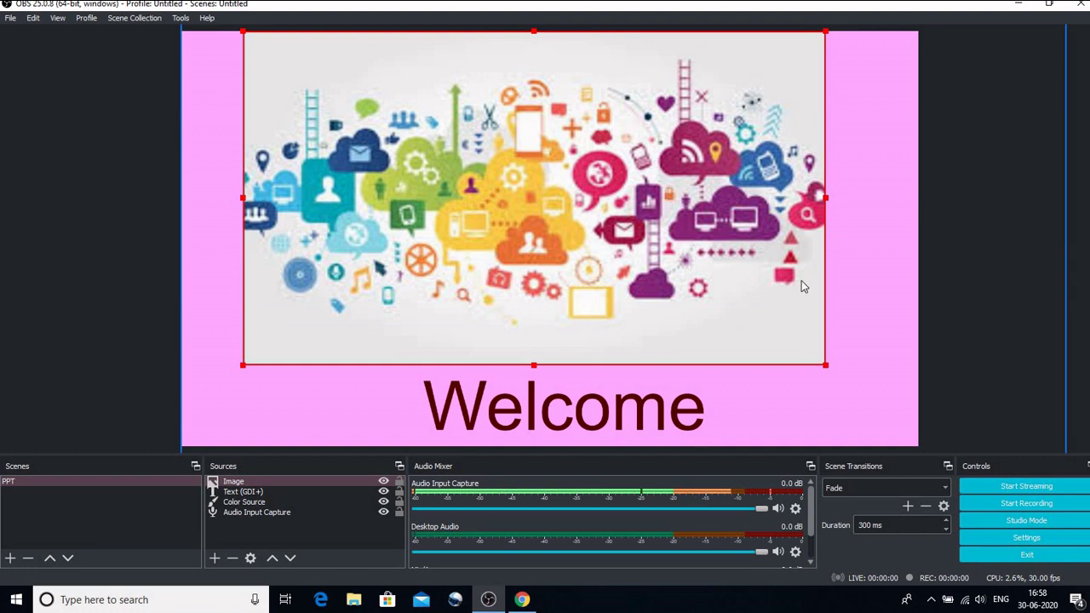
left_click(575, 413)
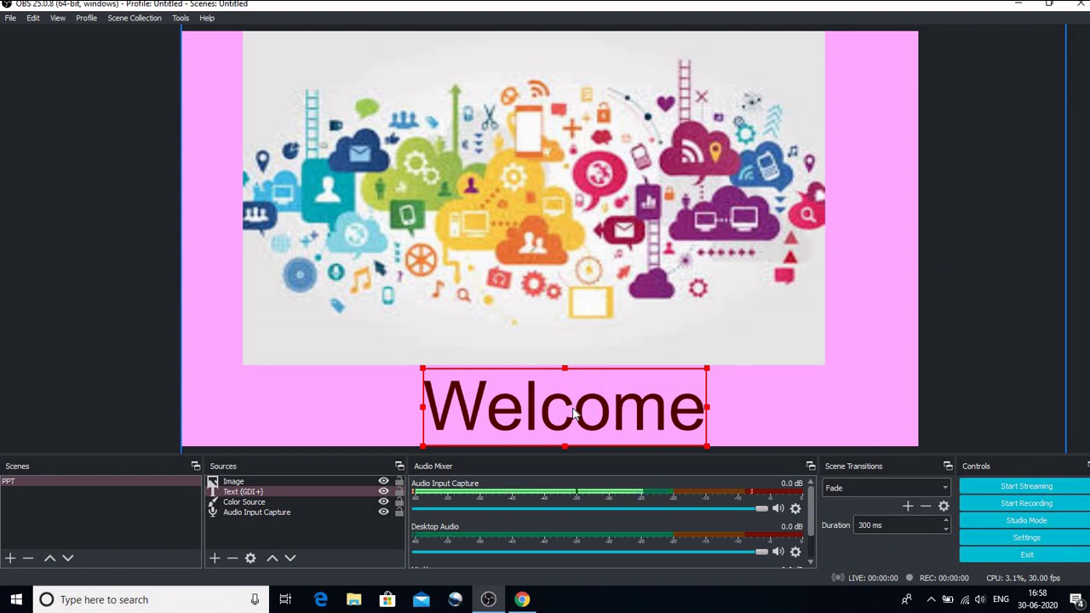
Add a Scroll filter to the Welcome text source.
right_click(573, 413)
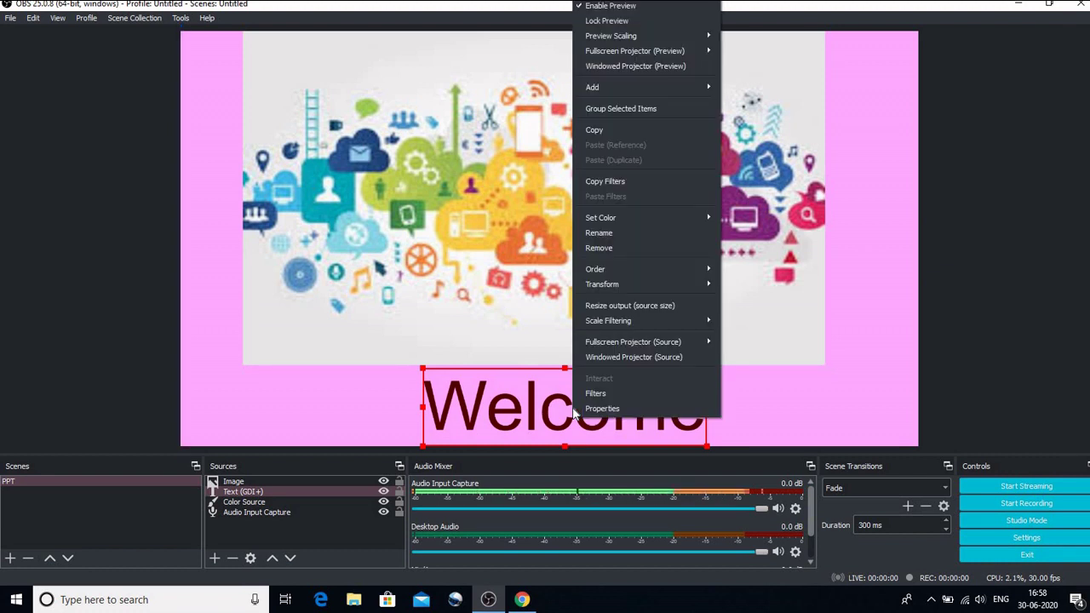
left_click(591, 394)
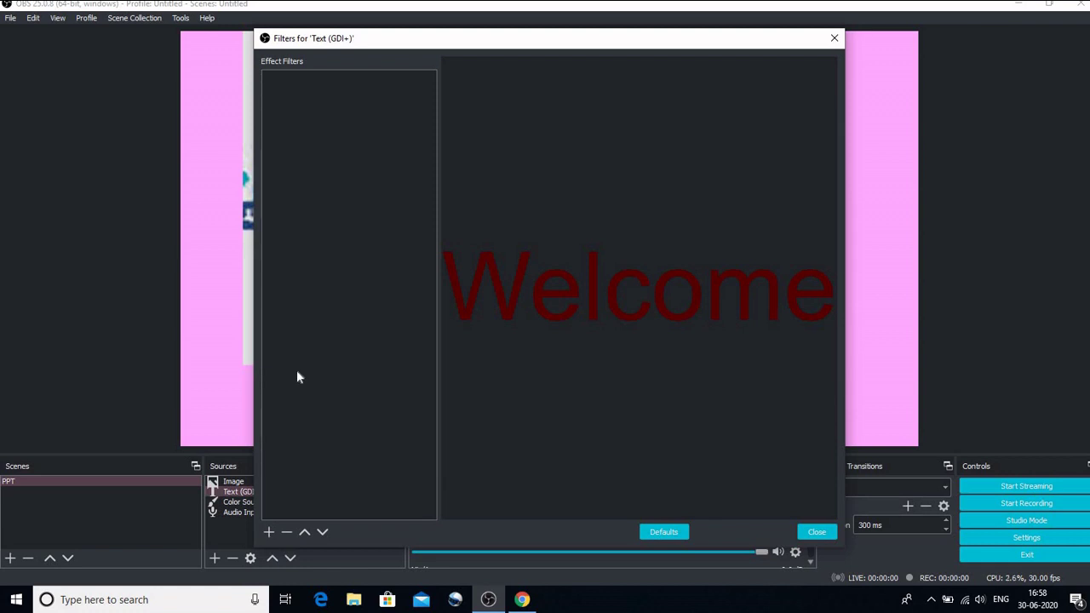
left_click(270, 533)
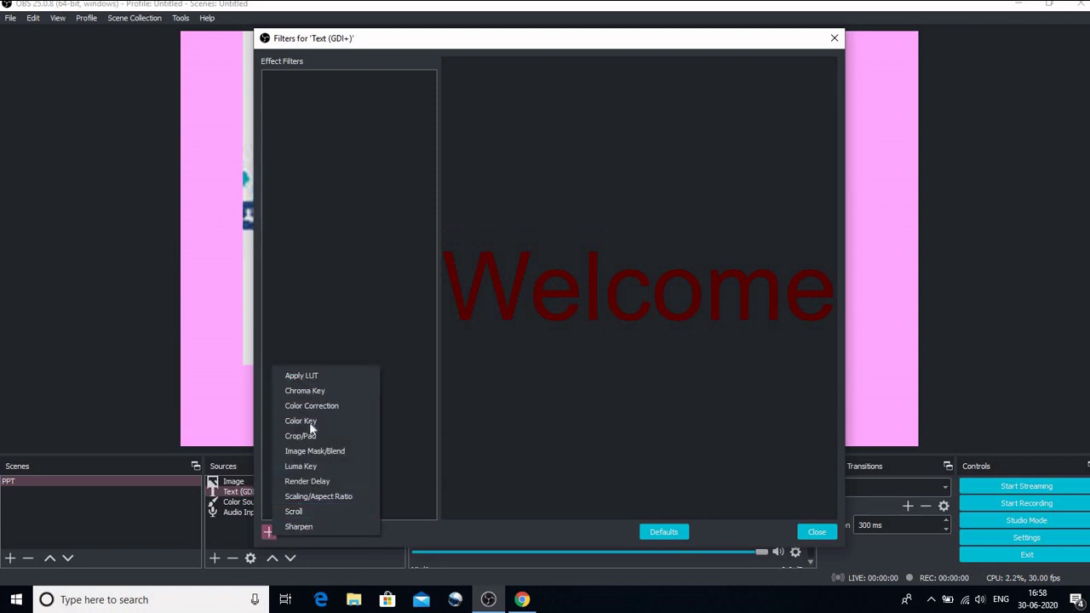
left_click(309, 511)
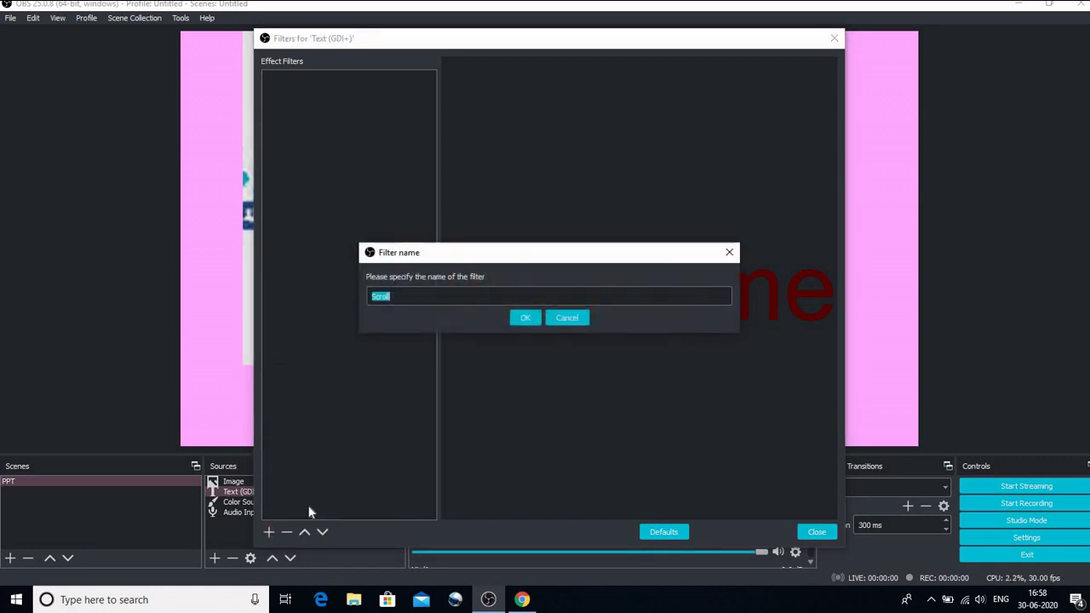
left_click(525, 320)
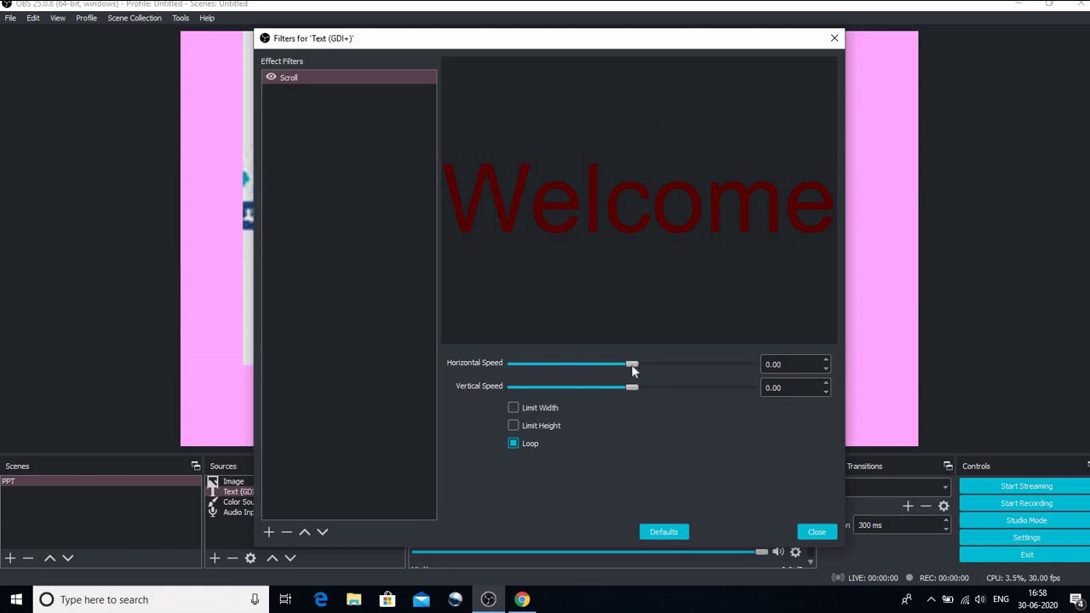
Set the text's Scroll filter to horizontal speed -92 and vertical speed 0.
left_click_drag(632, 366, 632, 392)
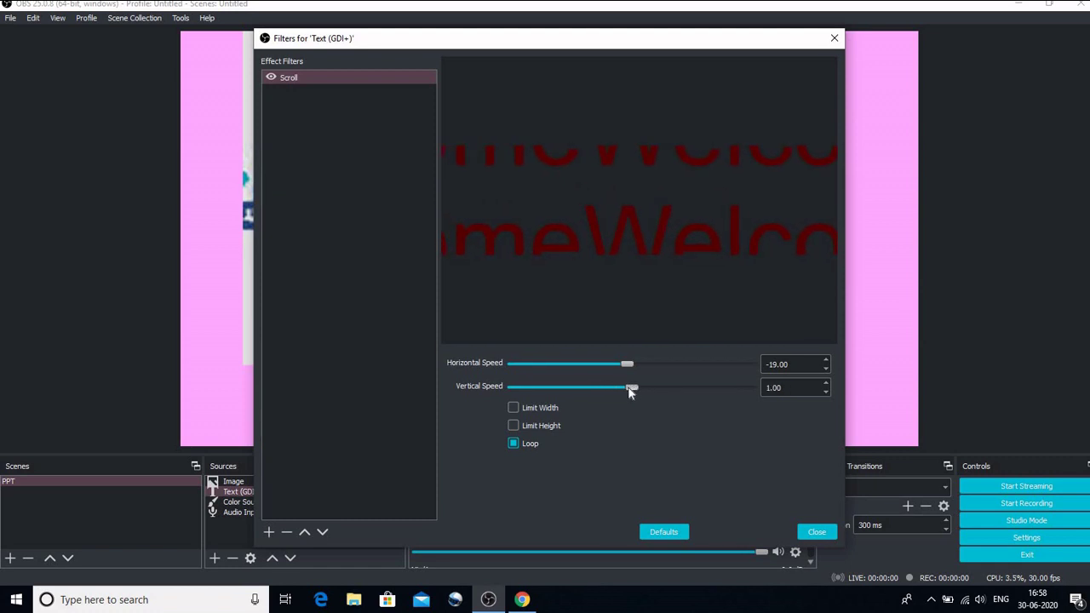
left_click(808, 392)
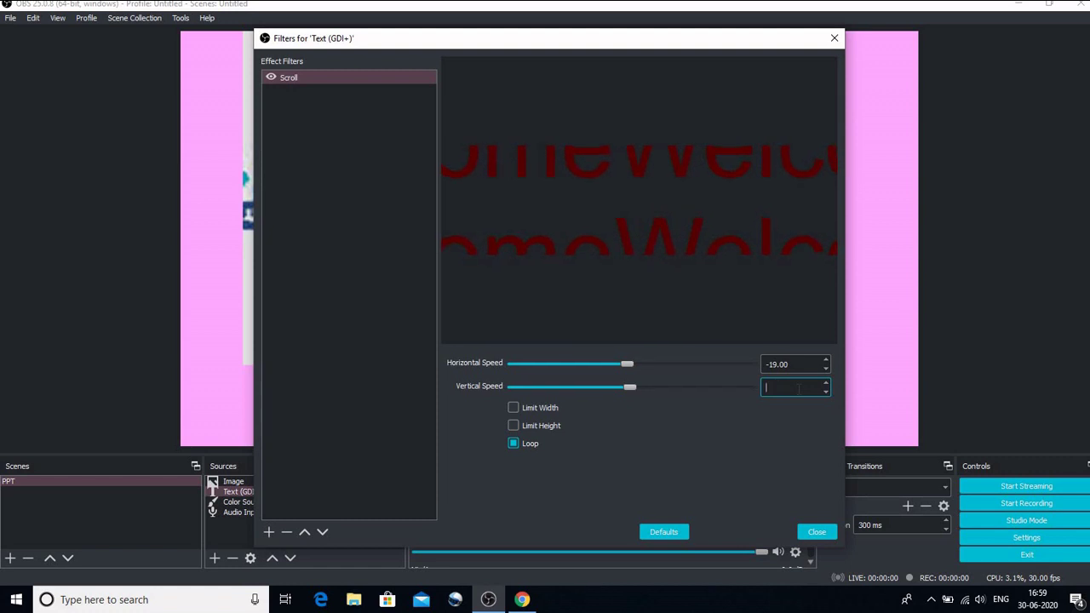
type("0")
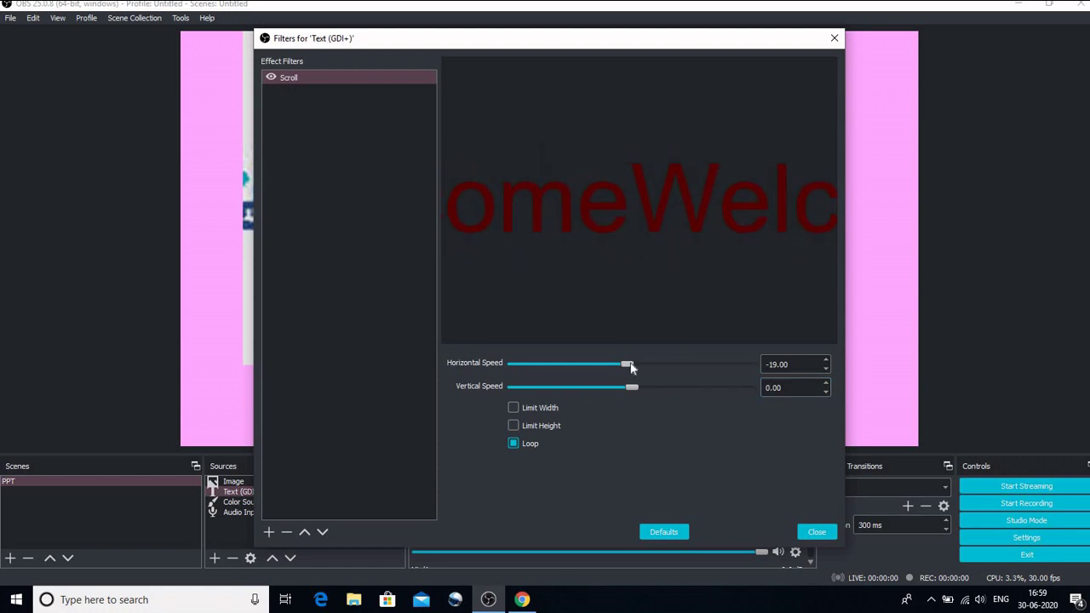
left_click_drag(631, 368, 612, 366)
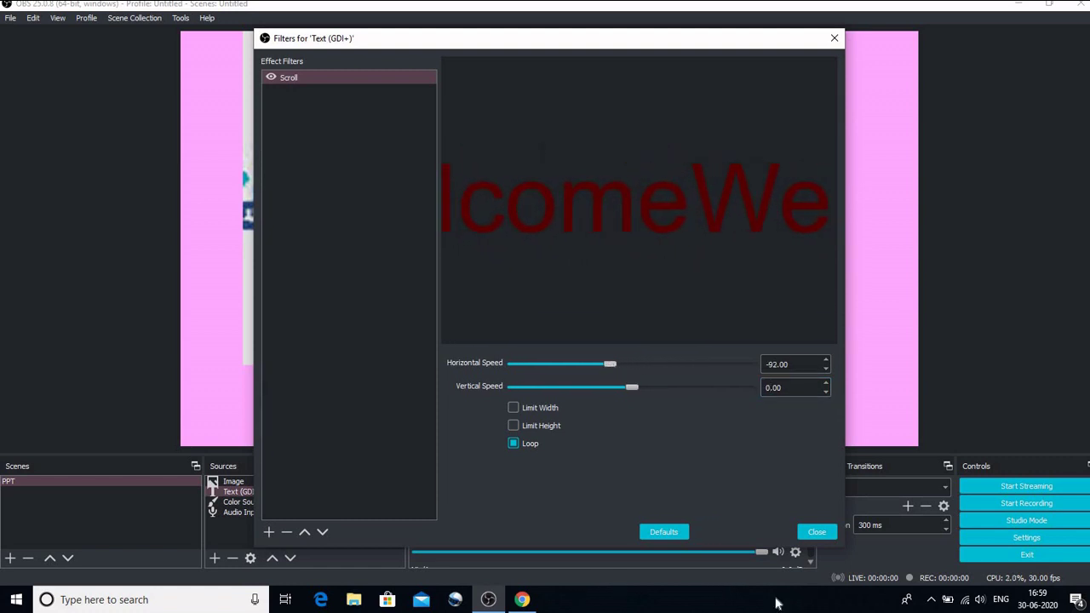
left_click(822, 533)
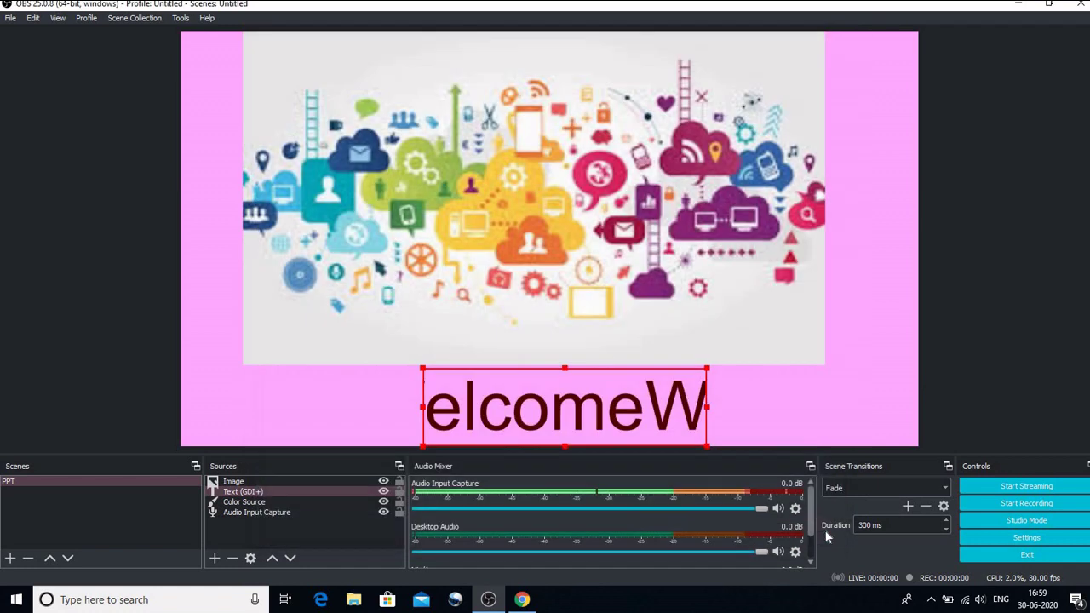
Give the picture a Scroll filter with vertical speed 83.
left_click(626, 200)
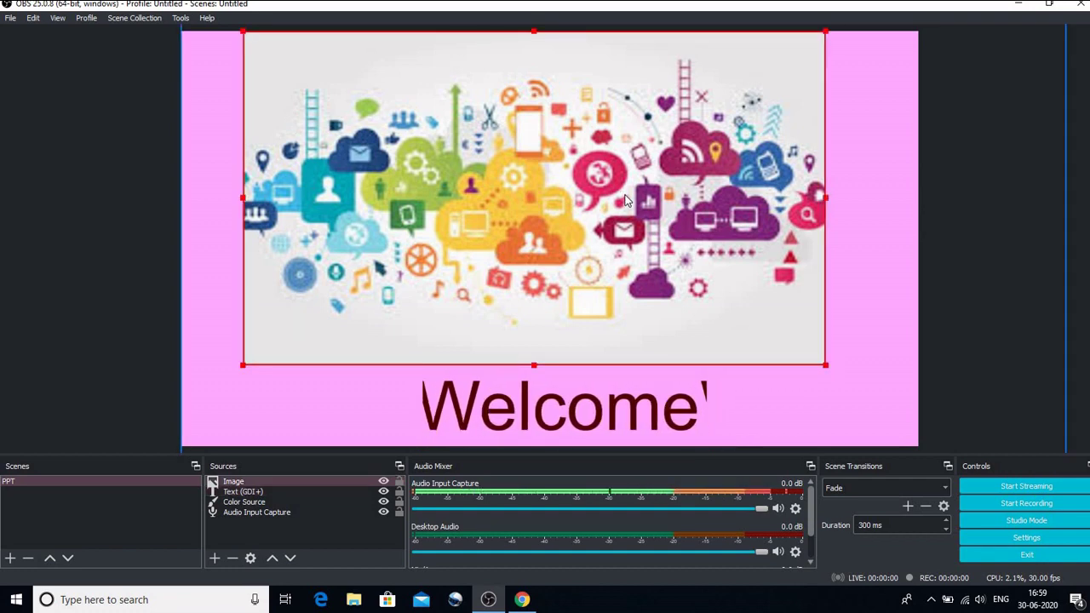
right_click(626, 201)
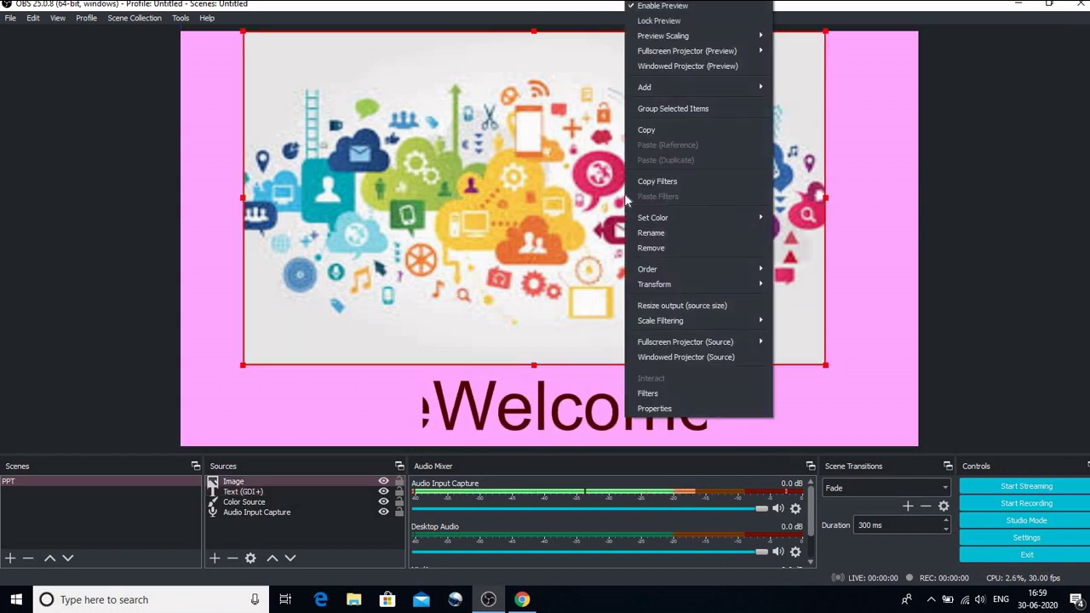
left_click(648, 394)
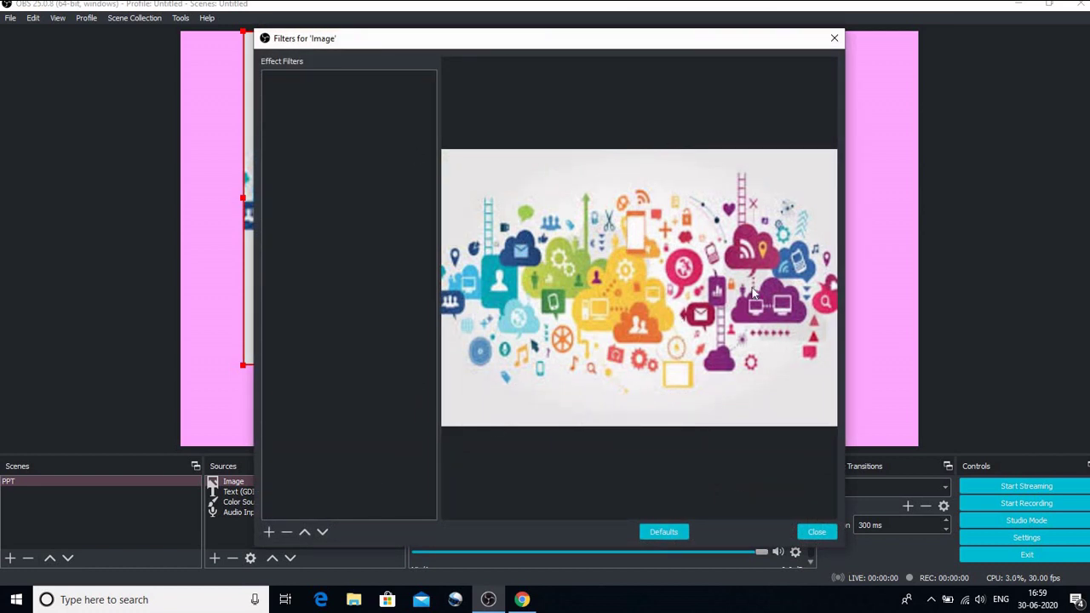
left_click(269, 533)
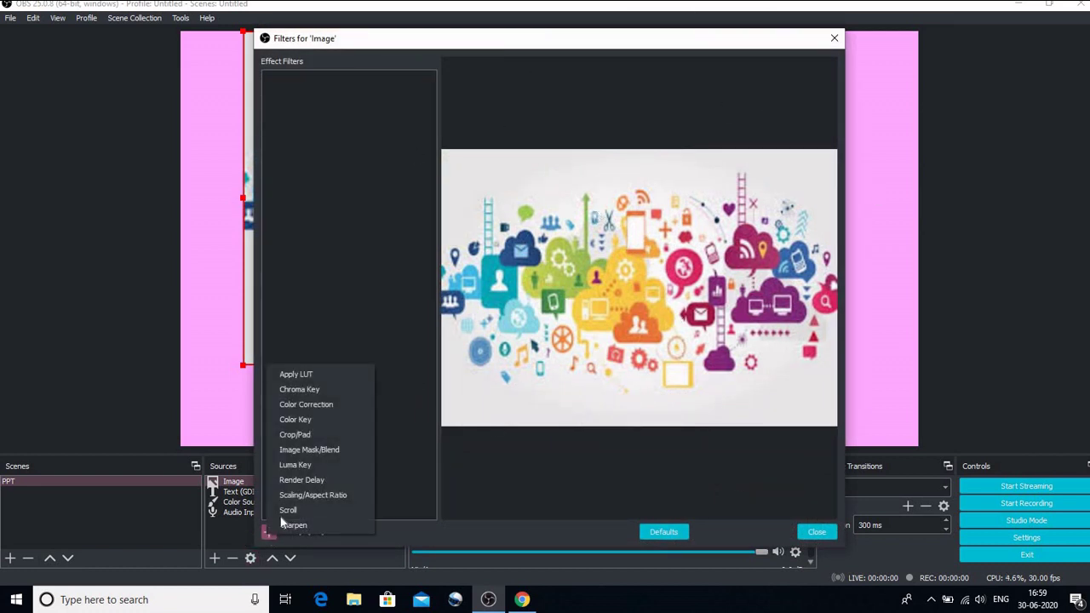
left_click(287, 510)
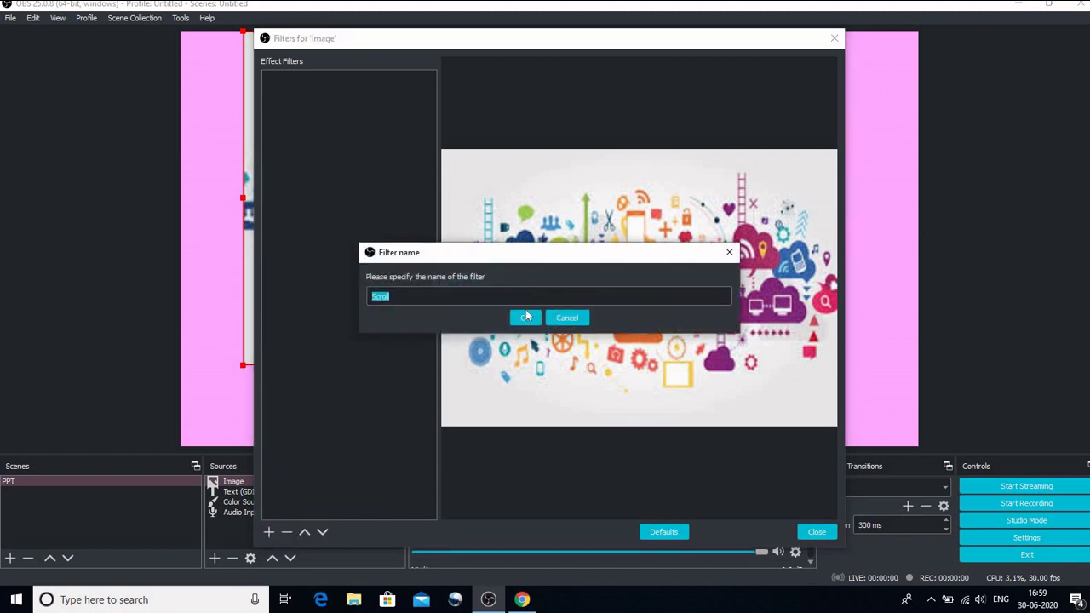
left_click(524, 320)
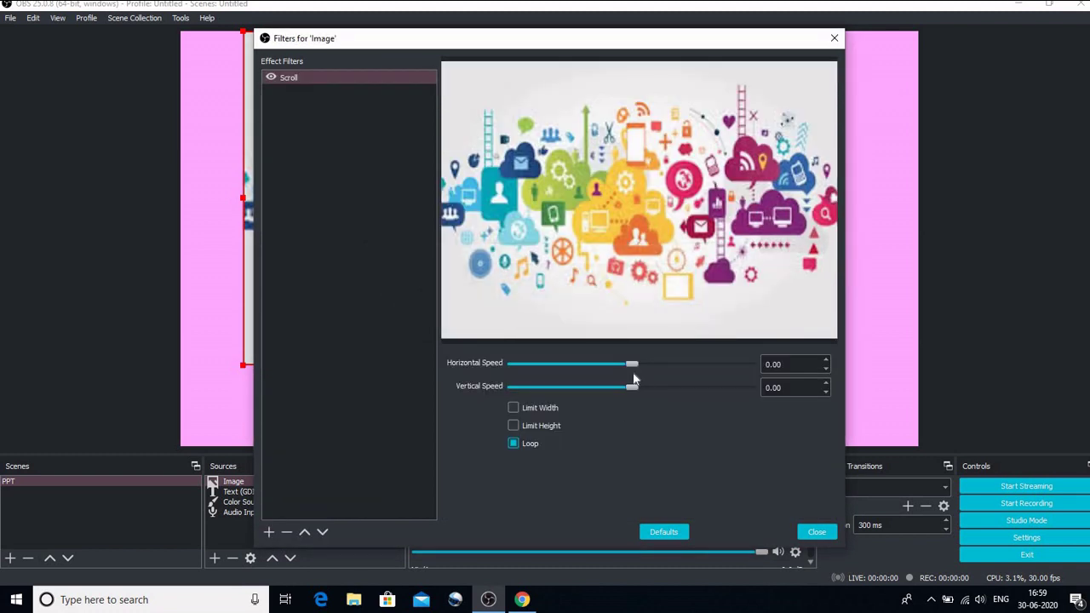
left_click_drag(632, 388, 652, 388)
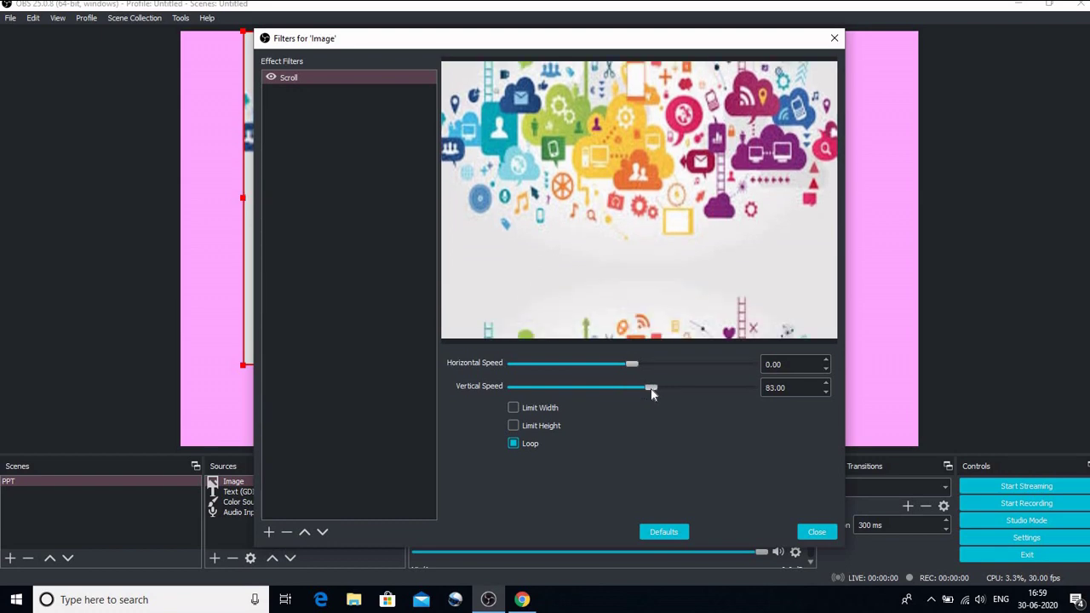
left_click(816, 532)
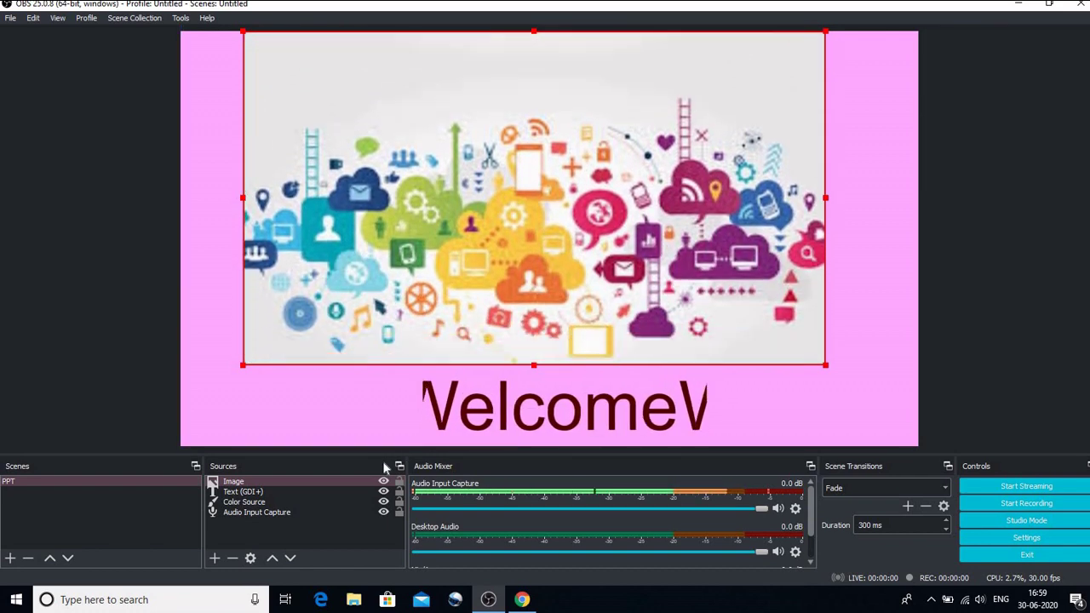
left_click(381, 488)
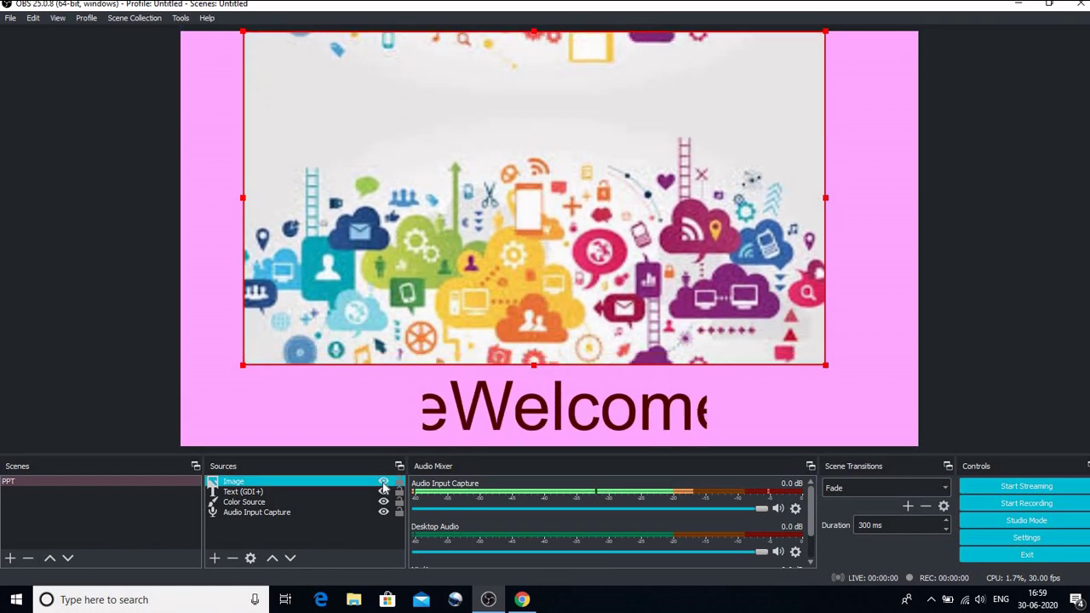
left_click(384, 484)
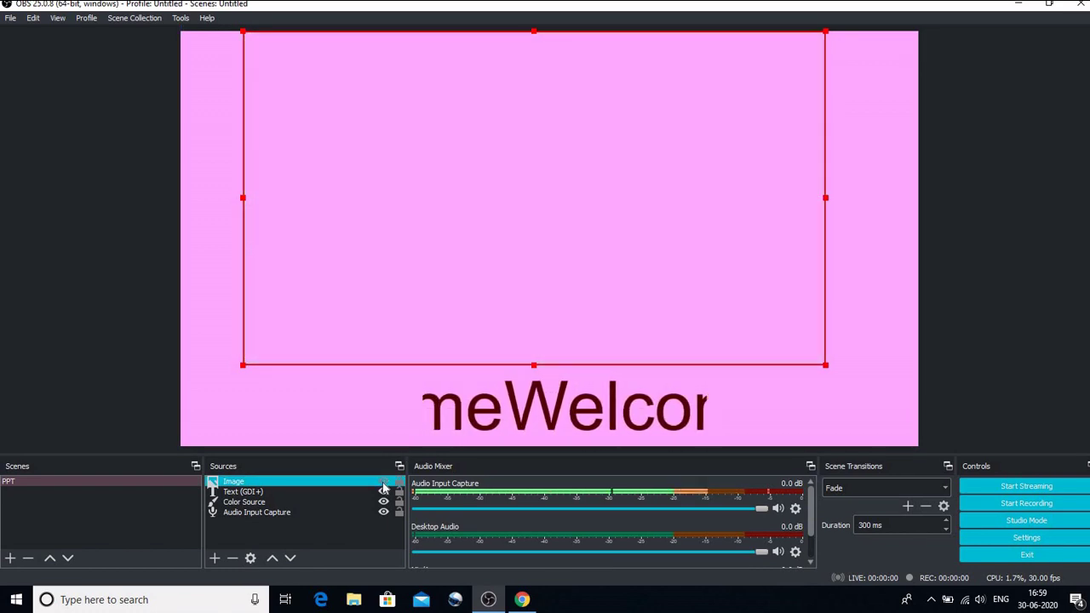
left_click(383, 483)
left_click(382, 493)
left_click(383, 492)
left_click(383, 493)
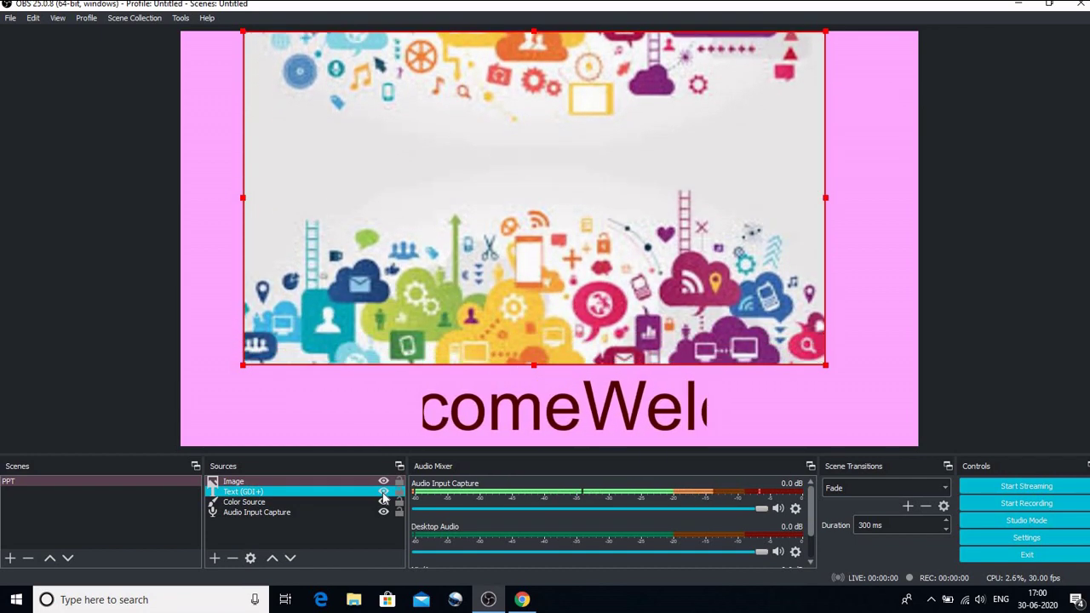
left_click(811, 299)
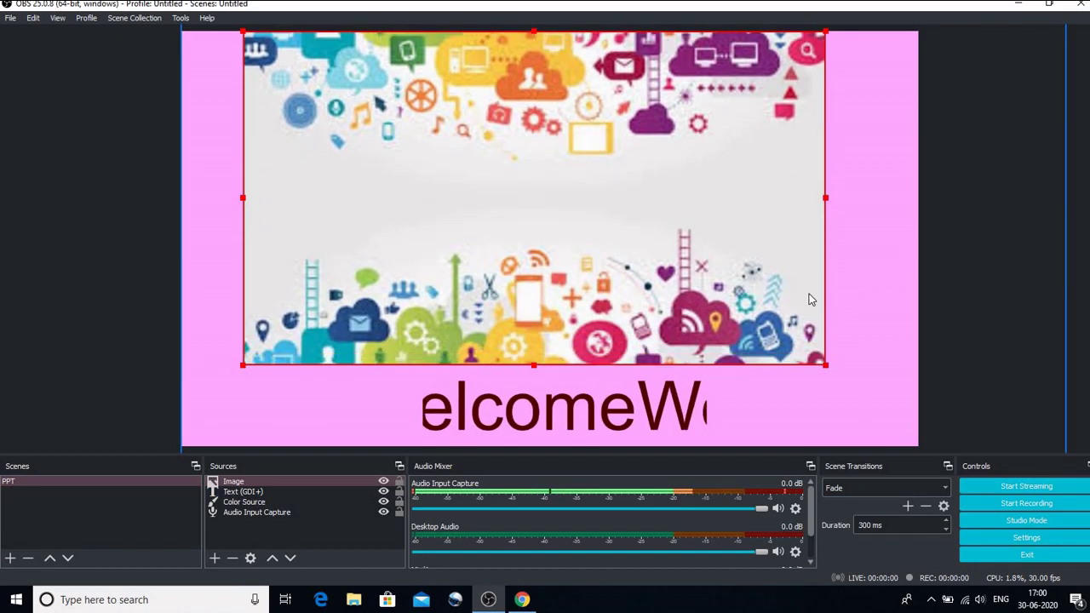